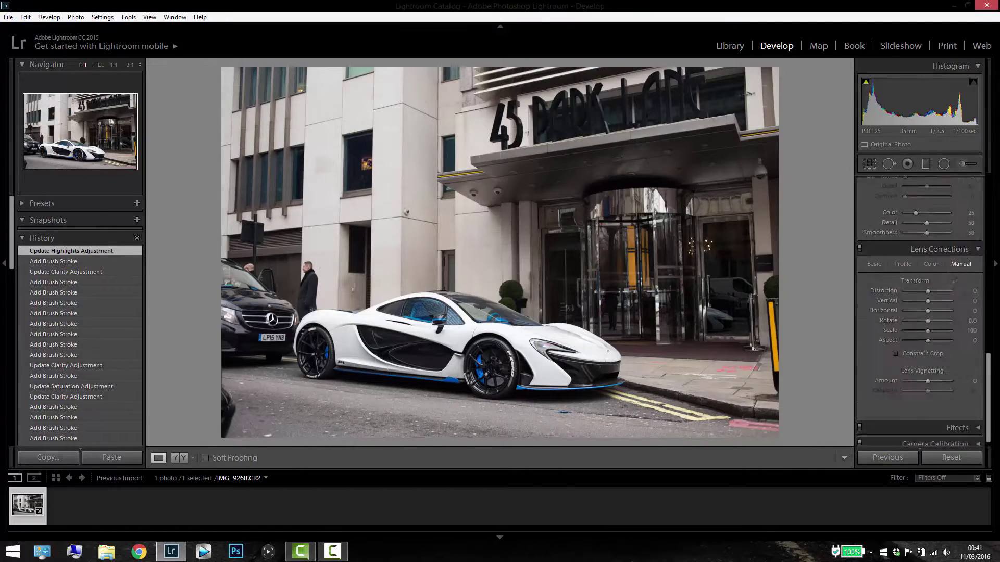
Step: Set the Lens Vignetting Amount in Lens Corrections > Manual to +14
scroll(934, 382, down, 3)
drag(927, 371, 931, 371)
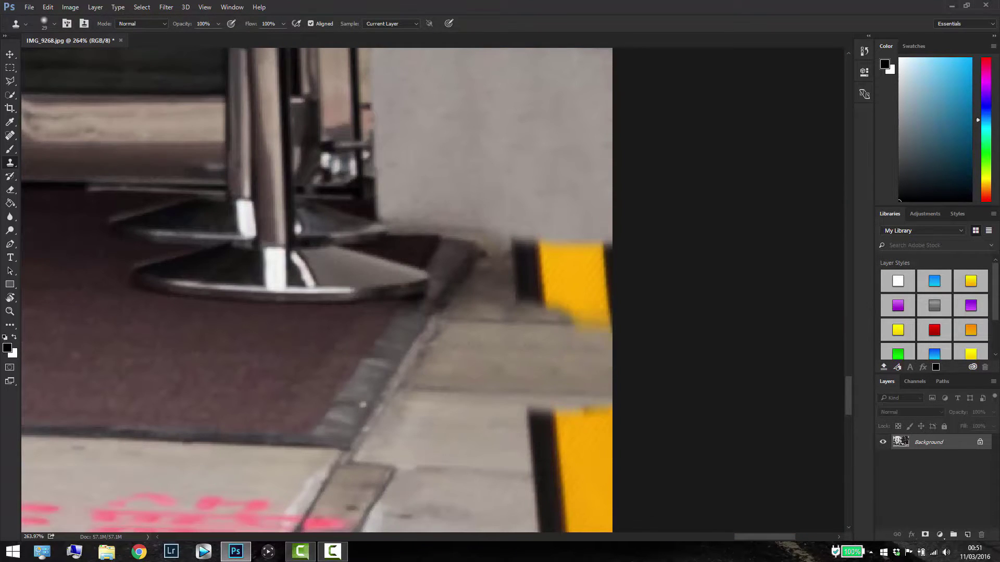
Step: Clone clean pavement over the yellow post and wall over the pillar's dark fitting
scroll(566, 347, down, 3)
scroll(567, 346, down, 2)
scroll(567, 346, down, 2)
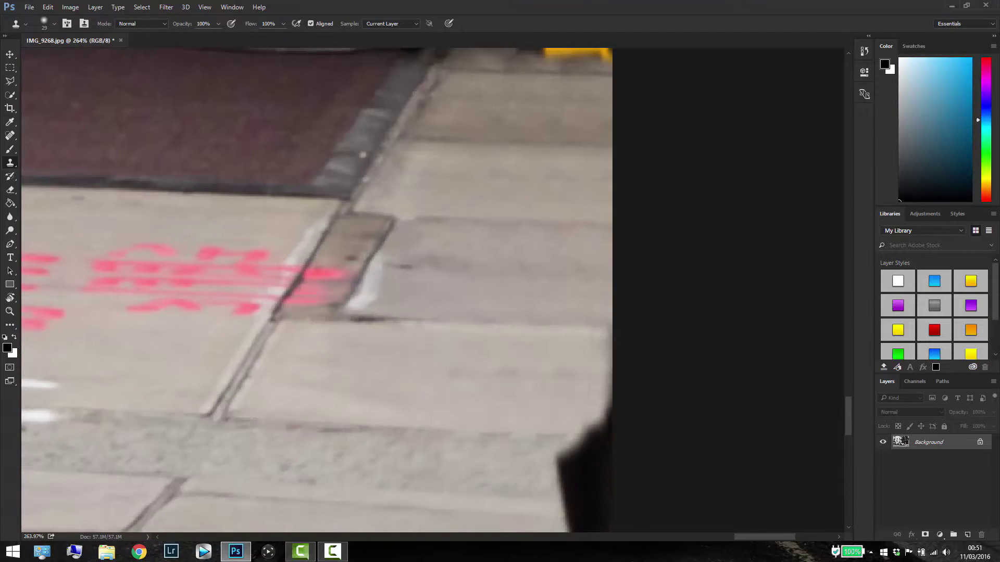
scroll(566, 346, down, 3)
scroll(566, 347, down, 5)
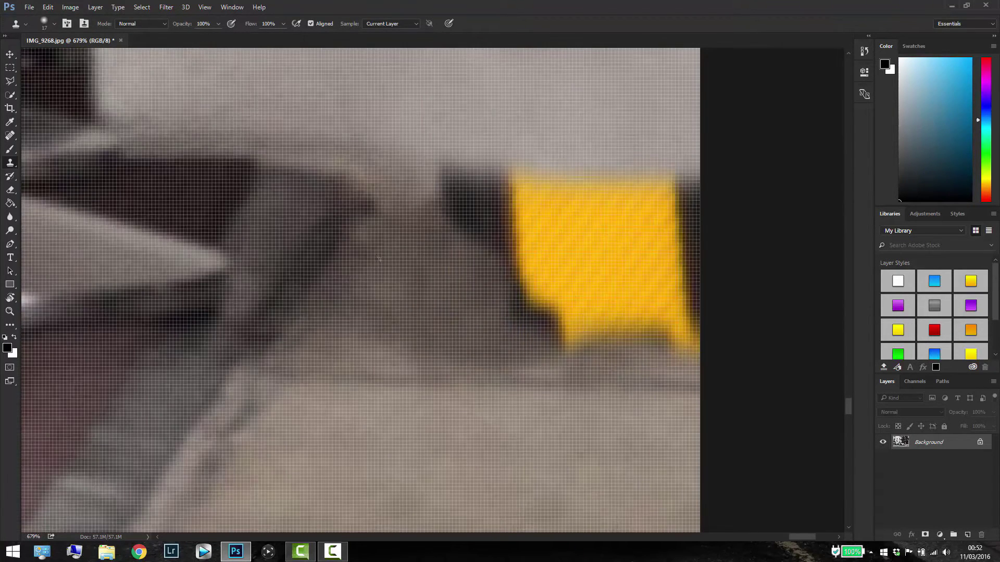
mouse_move(572, 338)
mouse_down()
mouse_move(651, 322)
mouse_move(625, 245)
mouse_up()
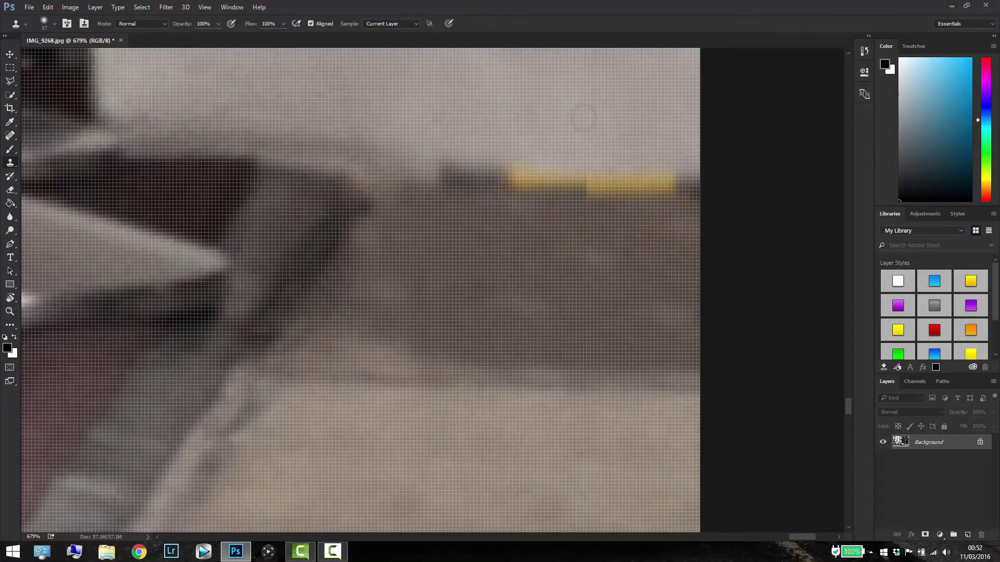
scroll(701, 223, down, 3)
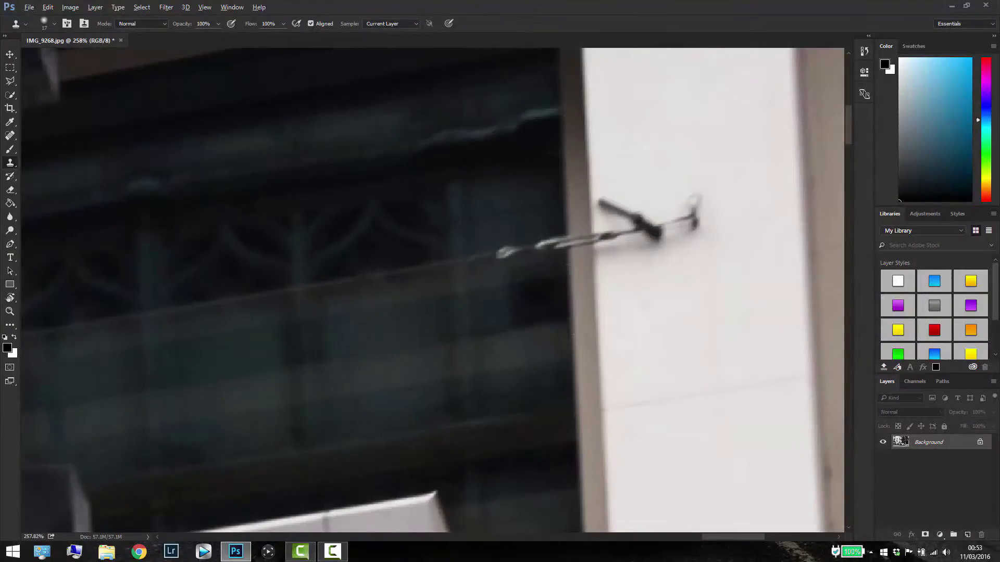
scroll(570, 278, down, 3)
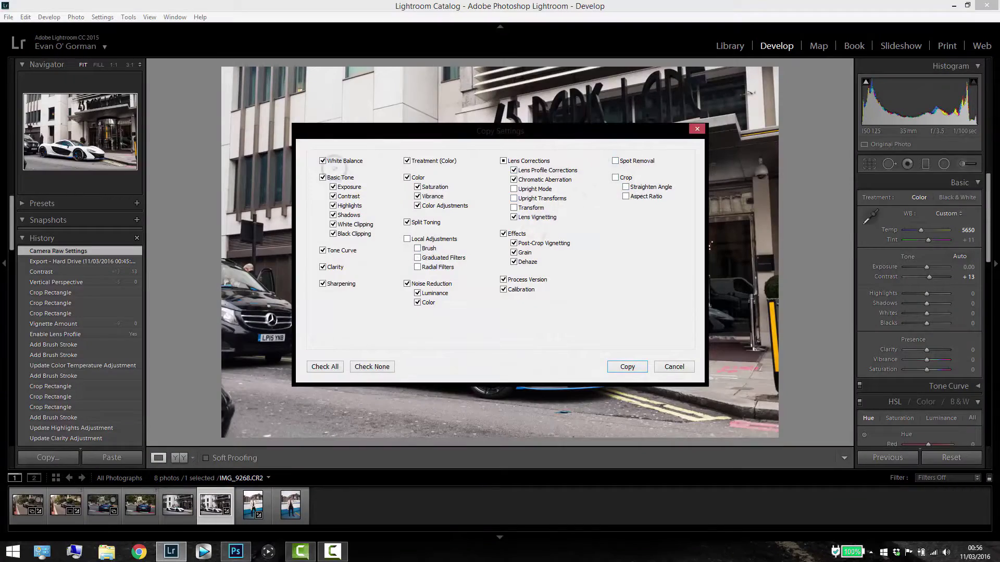
Step: Dismiss Copy Settings and export the second McLaren shot, IMG_9262.jpg, to Photoshop
click(627, 367)
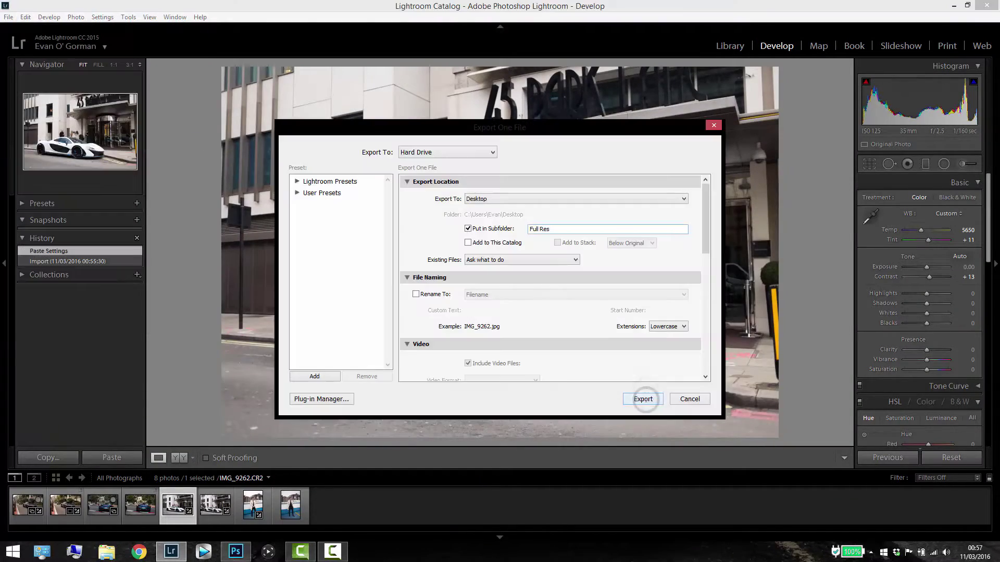
click(643, 399)
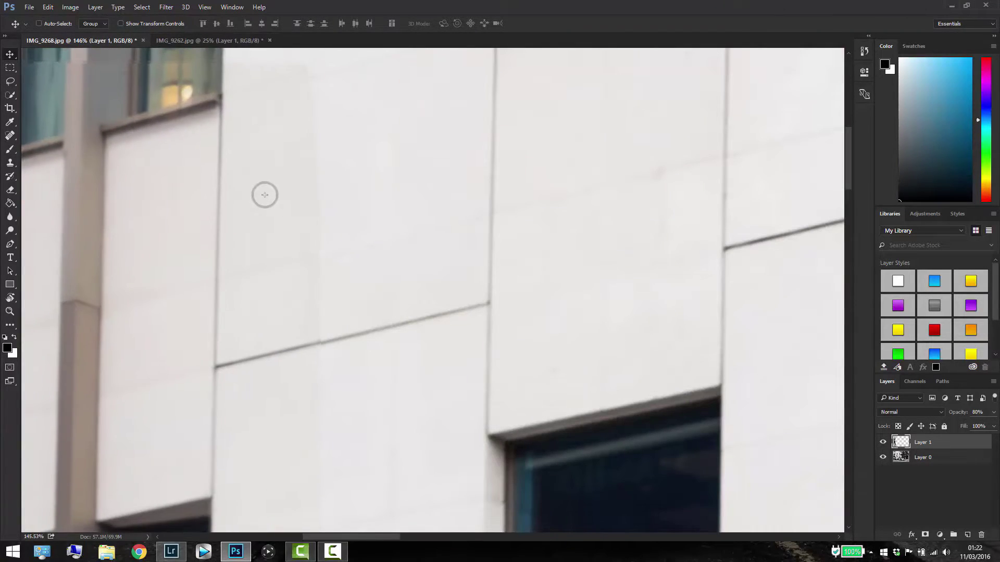
Step: Erase Layer 1 over the black car with a 15 px eraser to reveal the second shot
scroll(264, 194, down, 10)
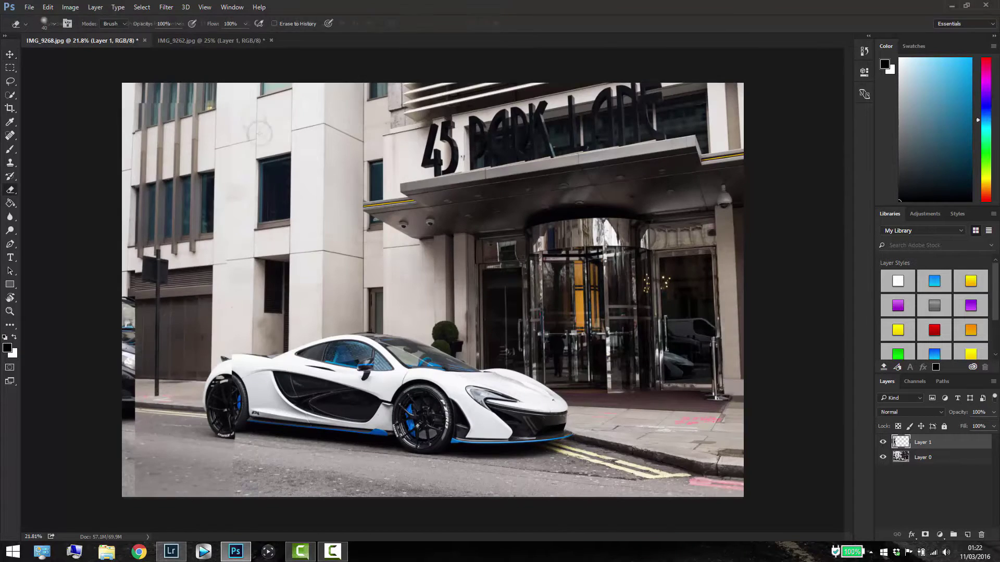
scroll(215, 367, up, 8)
scroll(458, 239, down, 3)
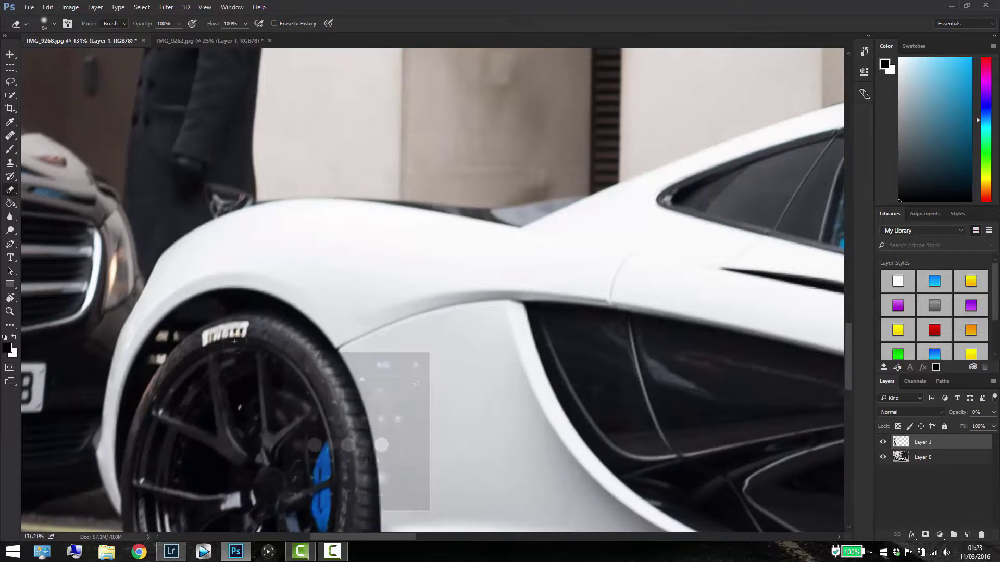
scroll(433, 290, down, 4)
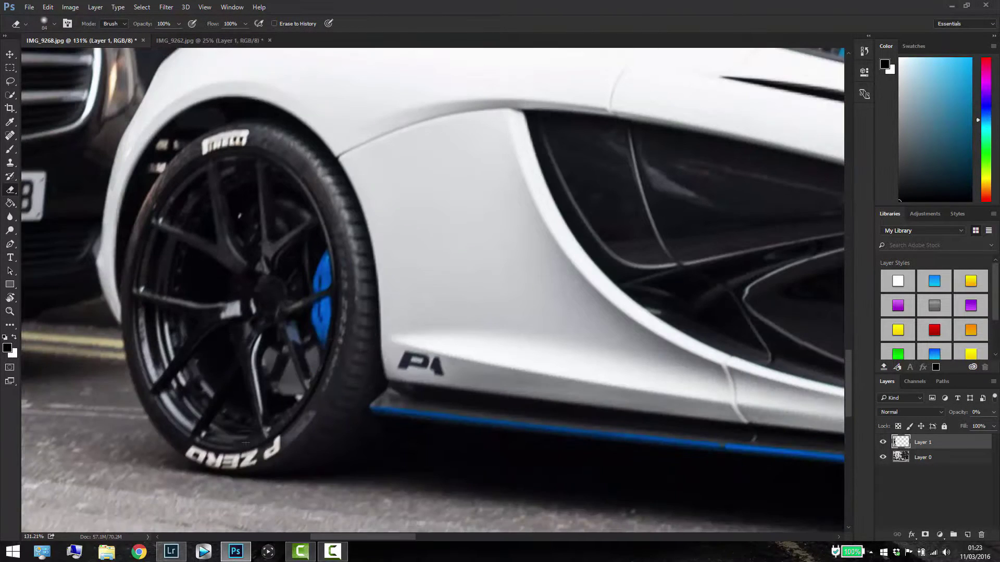
scroll(469, 393, up, 1)
scroll(31, 339, up, 3)
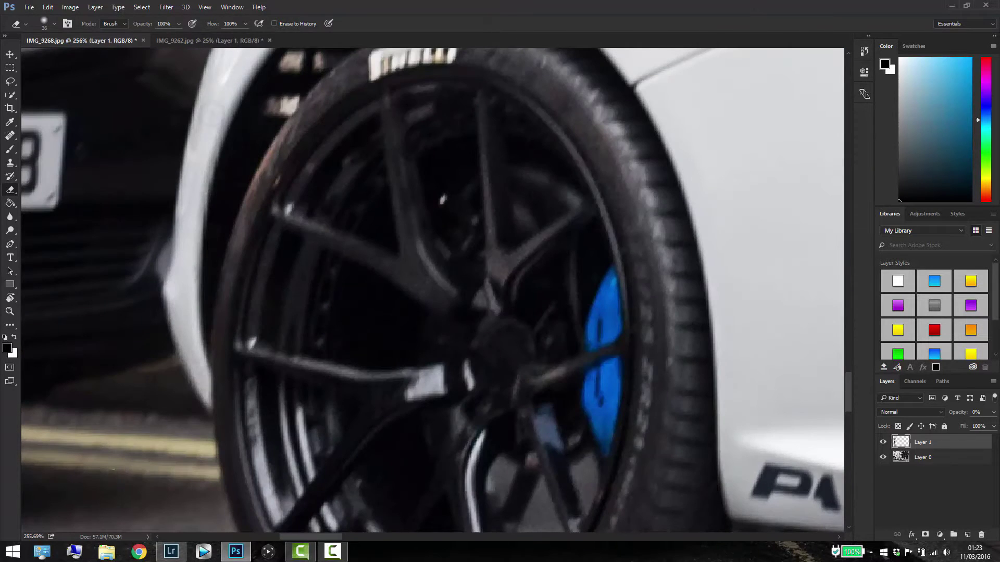
scroll(227, 363, up, 6)
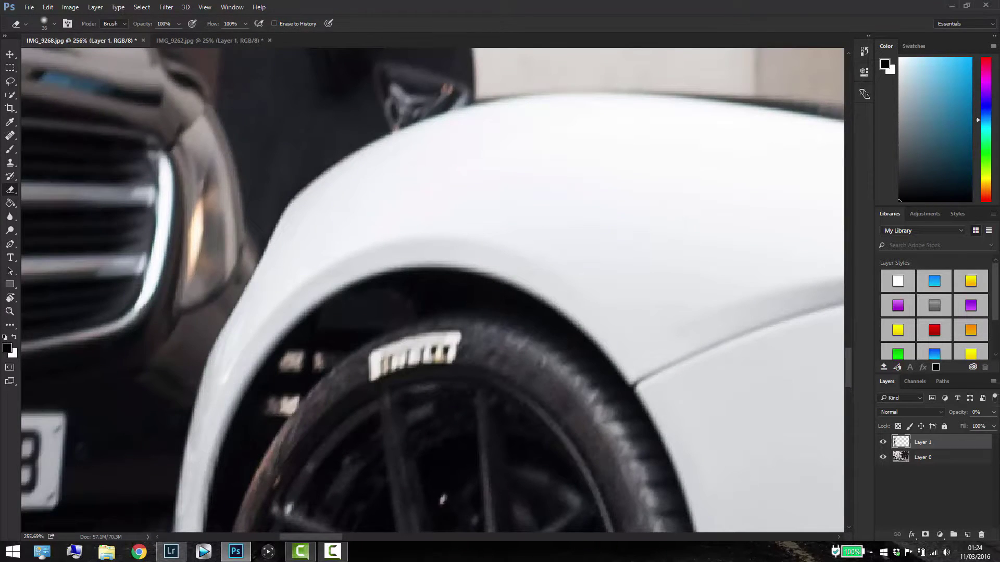
scroll(805, 397, down, 5)
scroll(804, 397, up, 2)
right_click(325, 304)
double_click(359, 409)
scroll(371, 193, down, 3)
scroll(371, 193, up, 1)
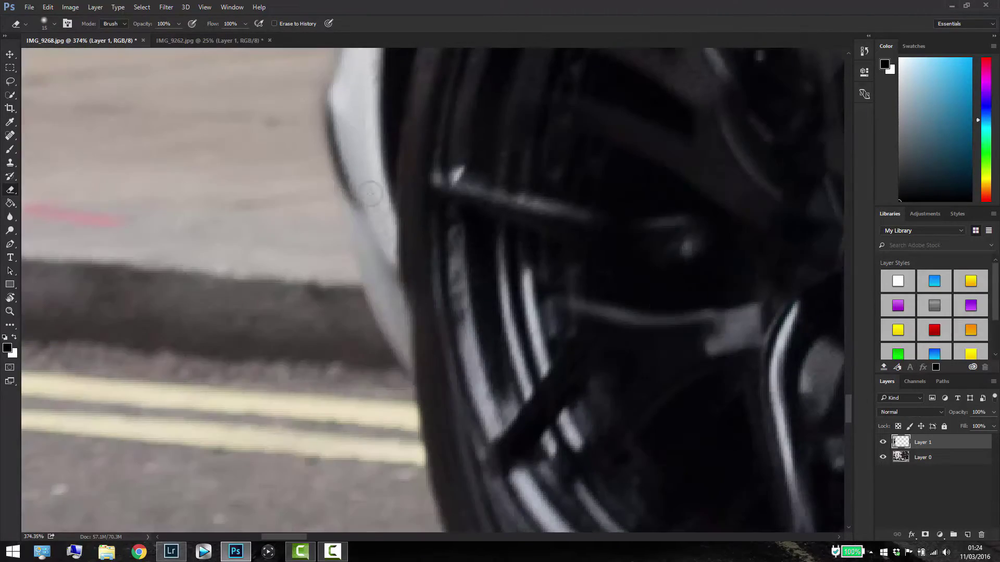
scroll(371, 193, down, 10)
Step: Enlarge the eraser to about 73 px, keep erasing, and set Layer 1 opacity to 100%
right_click(287, 385)
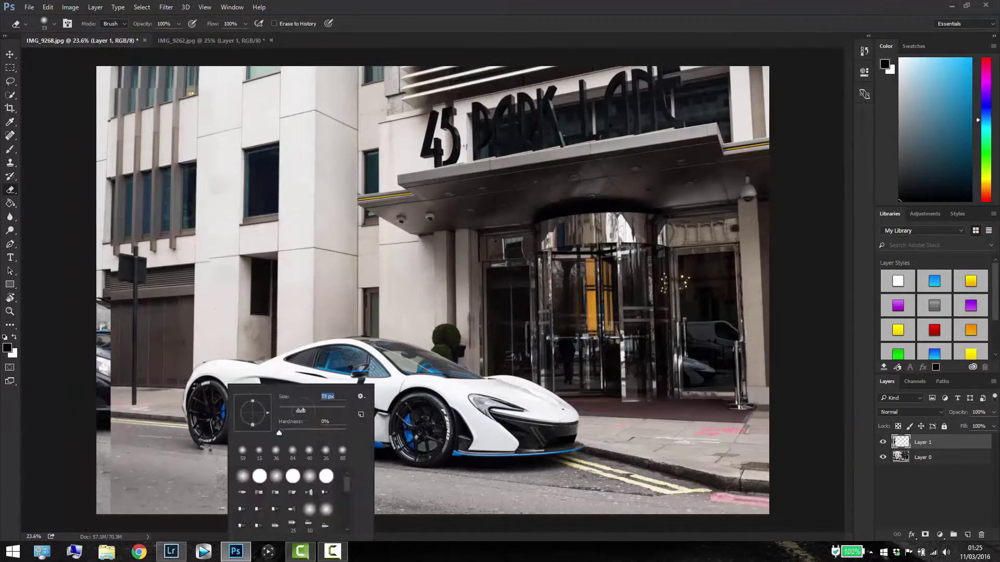
drag(298, 410, 302, 411)
scroll(520, 338, up, 4)
scroll(521, 339, up, 2)
drag(958, 412, 989, 412)
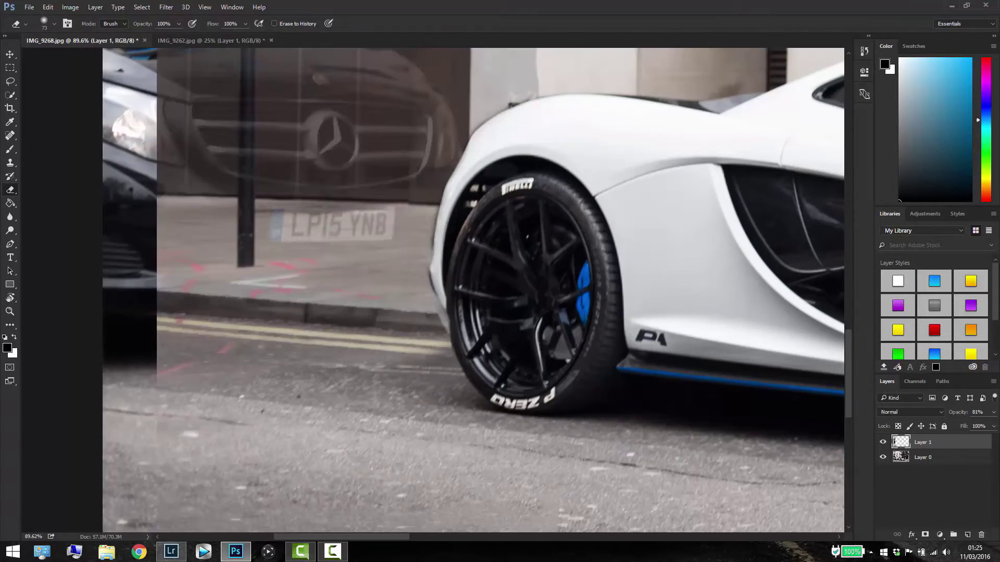
scroll(521, 313, down, 3)
scroll(193, 150, down, 3)
scroll(194, 150, down, 2)
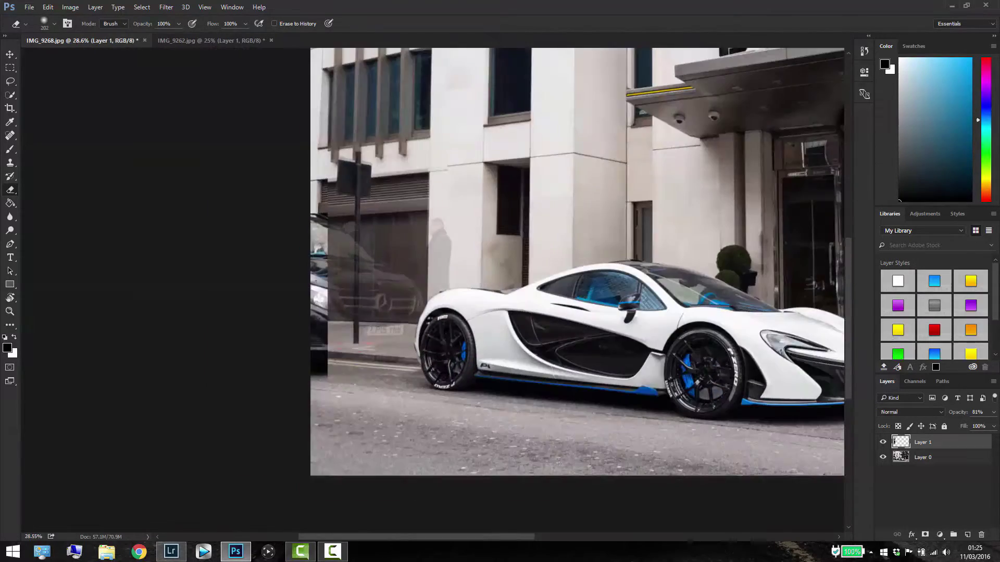
scroll(193, 150, down, 1)
scroll(194, 150, up, 3)
scroll(203, 151, down, 3)
Step: Erase the tighter edges around the McLaren with a 21 px eraser
right_click(218, 320)
drag(244, 339, 224, 339)
scroll(484, 357, up, 5)
right_click(486, 358)
scroll(279, 176, up, 1)
scroll(279, 176, down, 5)
scroll(142, 266, up, 3)
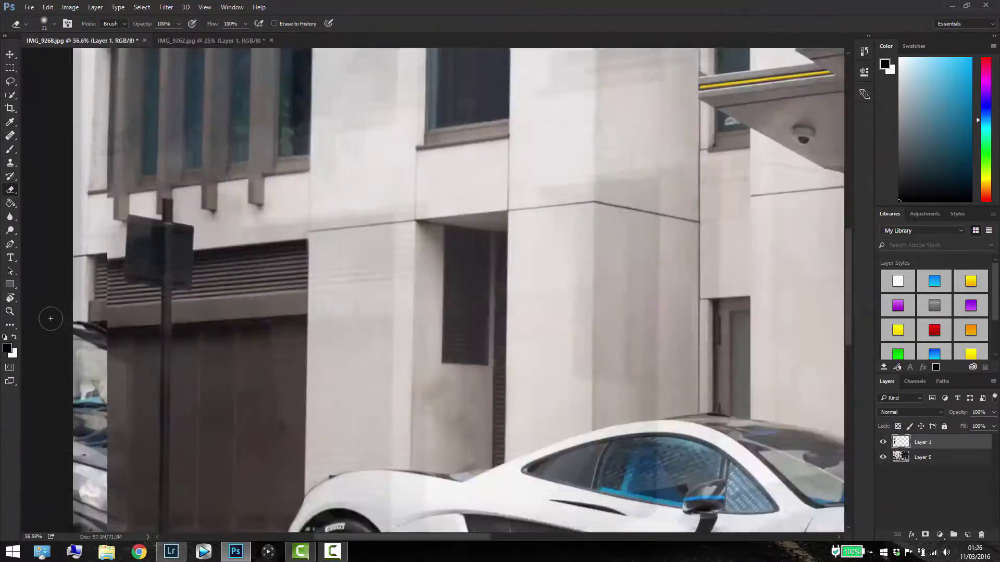
scroll(49, 319, up, 1)
scroll(175, 249, down, 3)
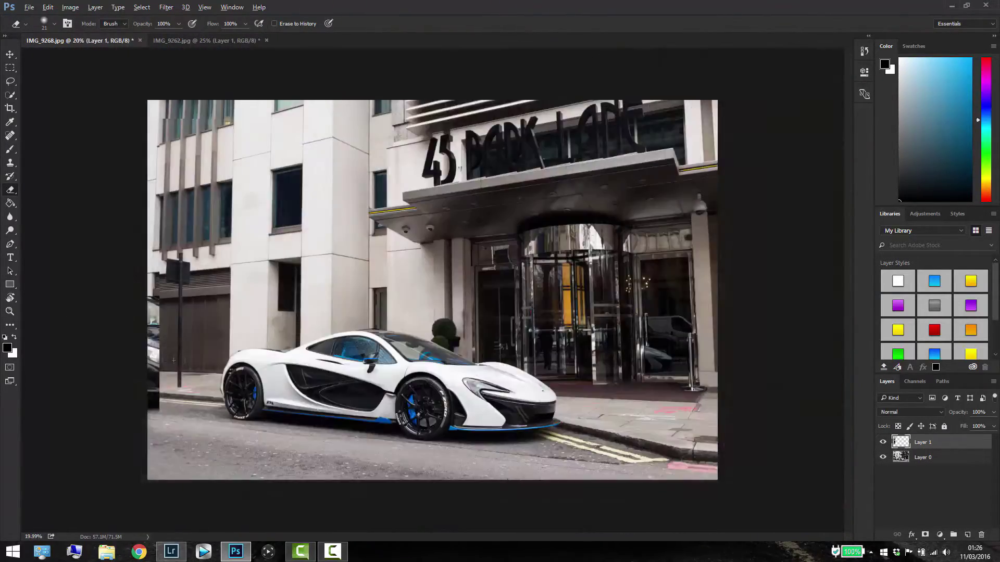
scroll(175, 250, up, 2)
scroll(175, 250, up, 1)
scroll(175, 250, down, 1)
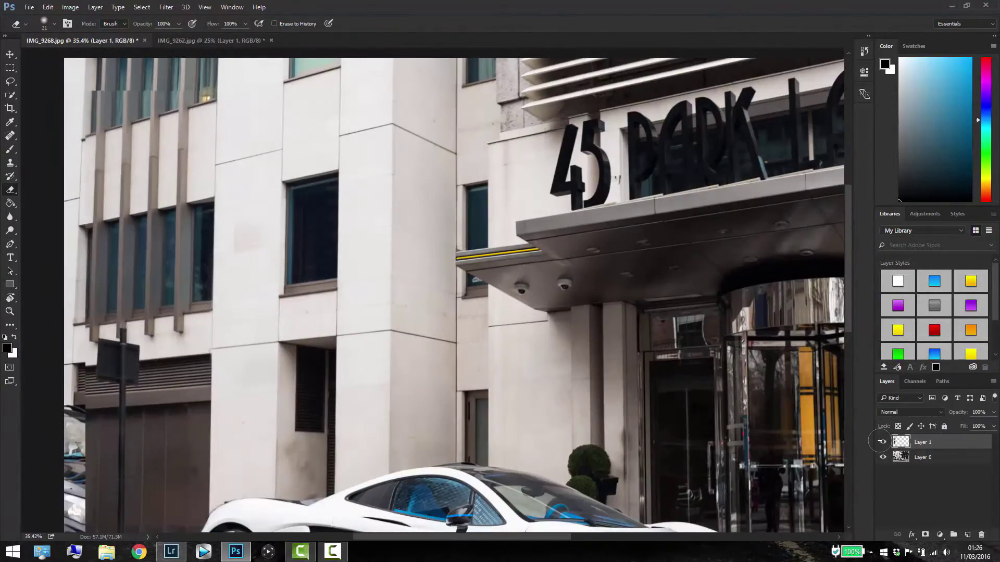
Step: Finish erasing with a larger brush and merge the two layers into one
key(bracketright)
key(bracketright)
key(bracketright)
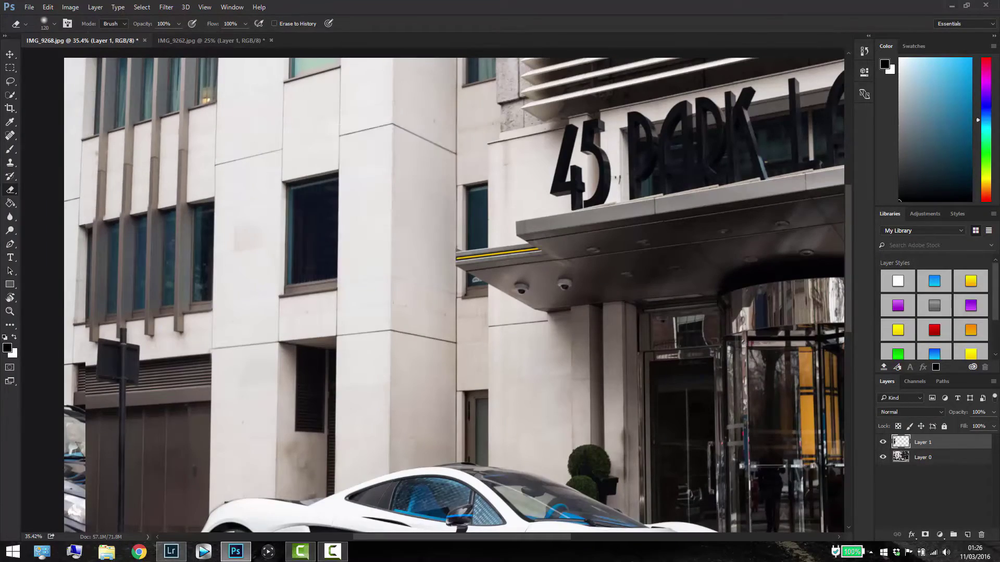
scroll(184, 190, up, 6)
scroll(151, 197, down, 8)
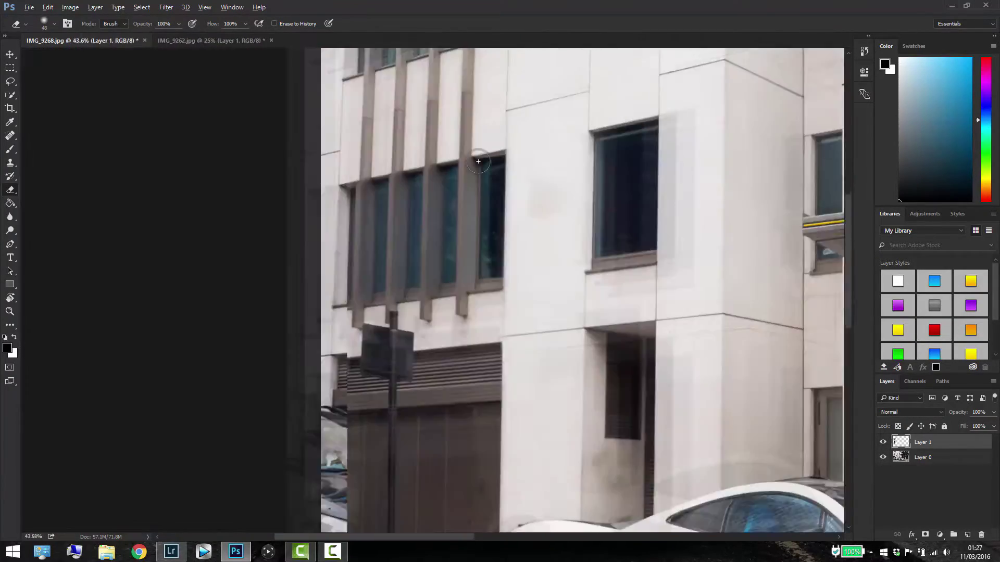
scroll(245, 404, up, 2)
key(ctrl+shift+e)
key(s)
scroll(270, 313, up, 10)
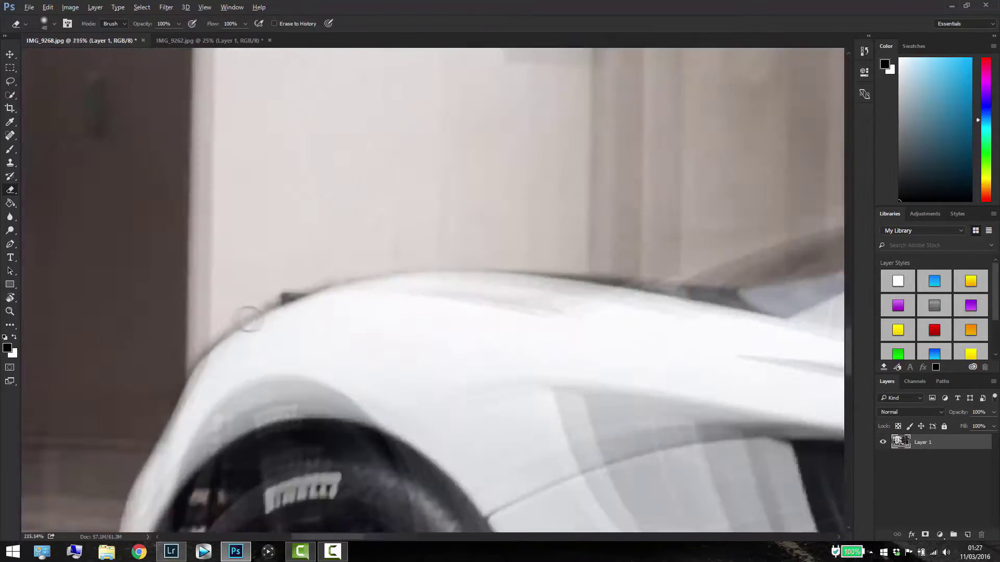
Step: Clone clean pavement over the leftover car edge at the far left
key(e)
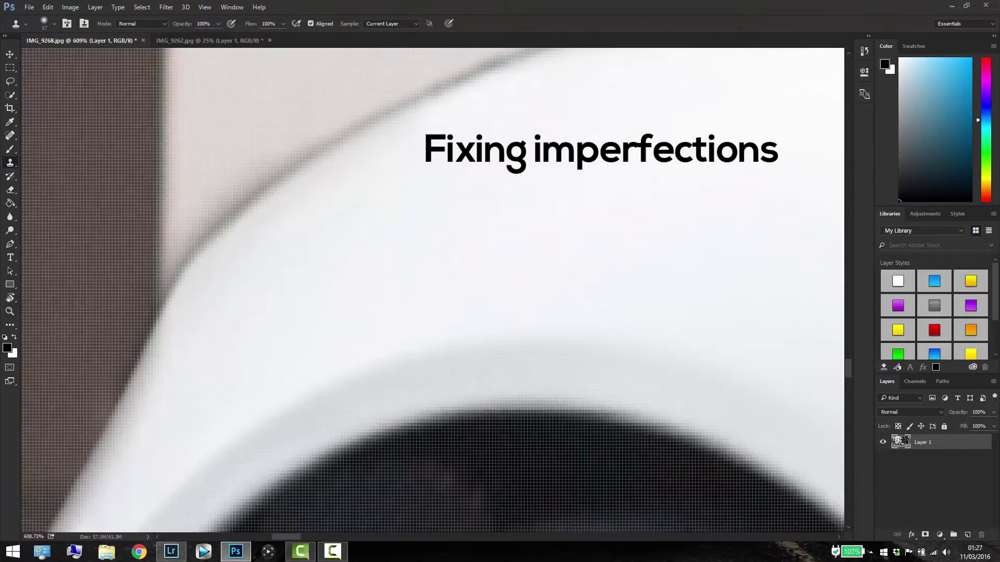
scroll(328, 100, up, 5)
key(s)
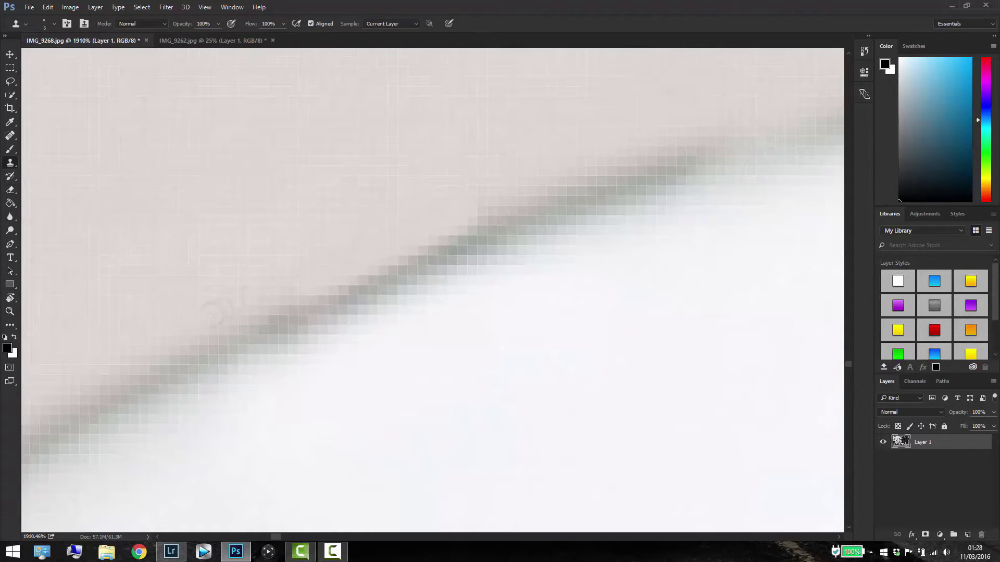
scroll(242, 404, down, 8)
scroll(647, 350, up, 4)
scroll(680, 337, up, 3)
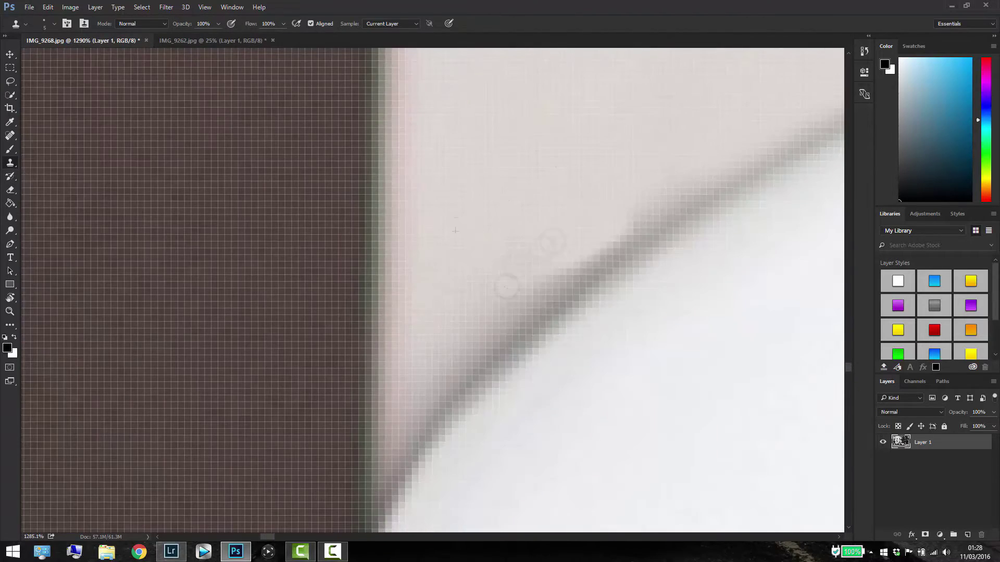
scroll(368, 453, down, 2)
scroll(567, 294, down, 4)
scroll(705, 242, up, 4)
scroll(655, 266, up, 1)
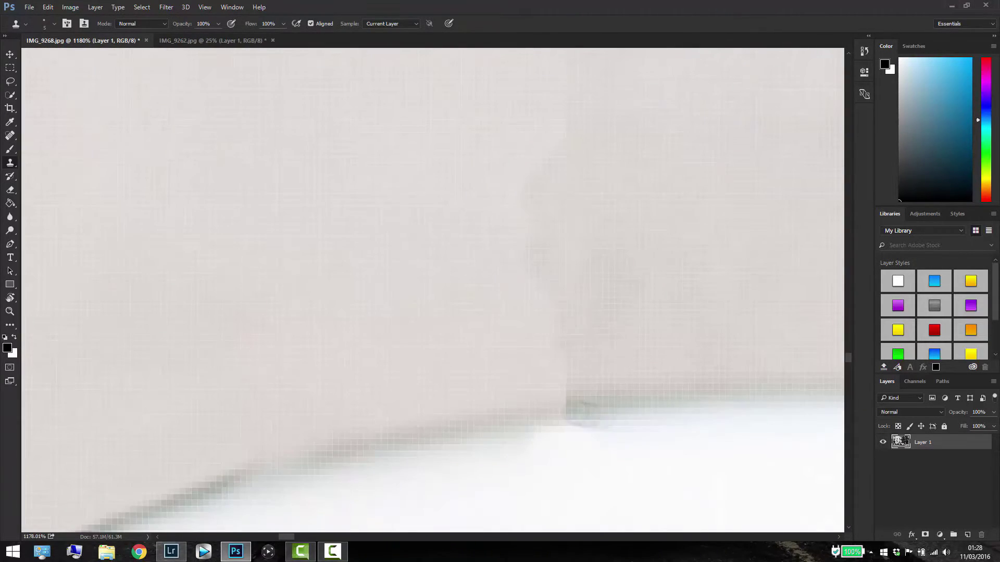
scroll(623, 161, down, 5)
mouse_move(333, 364)
mouse_down()
mouse_move(250, 313)
mouse_move(224, 224)
mouse_up()
Step: Shrink the clone brush to 21 px and clone away car fragments by the shutter doors
right_click(312, 241)
scroll(367, 321, up, 3)
scroll(367, 321, up, 3)
scroll(736, 298, down, 1)
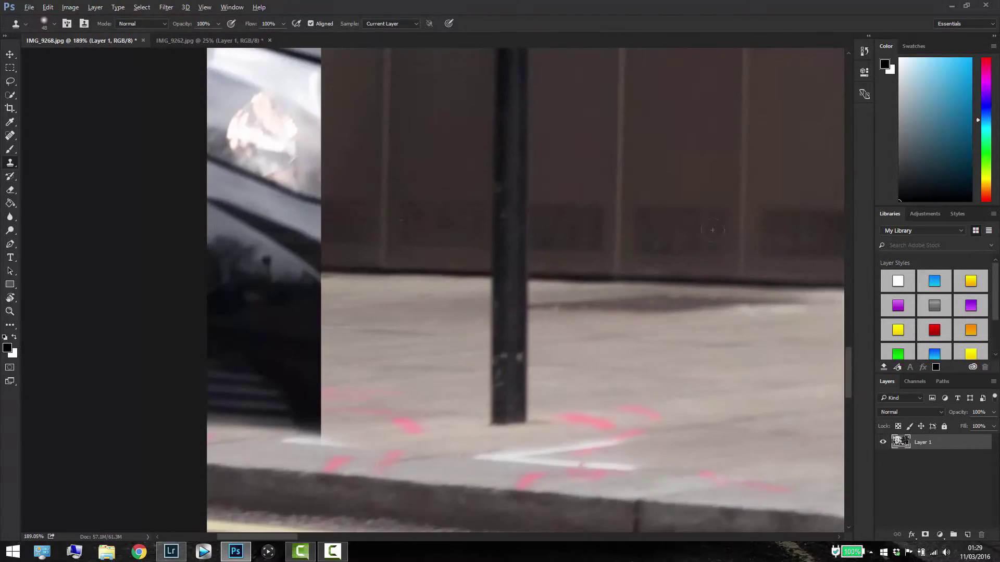
scroll(373, 208, up, 1)
scroll(362, 205, down, 3)
scroll(292, 183, down, 2)
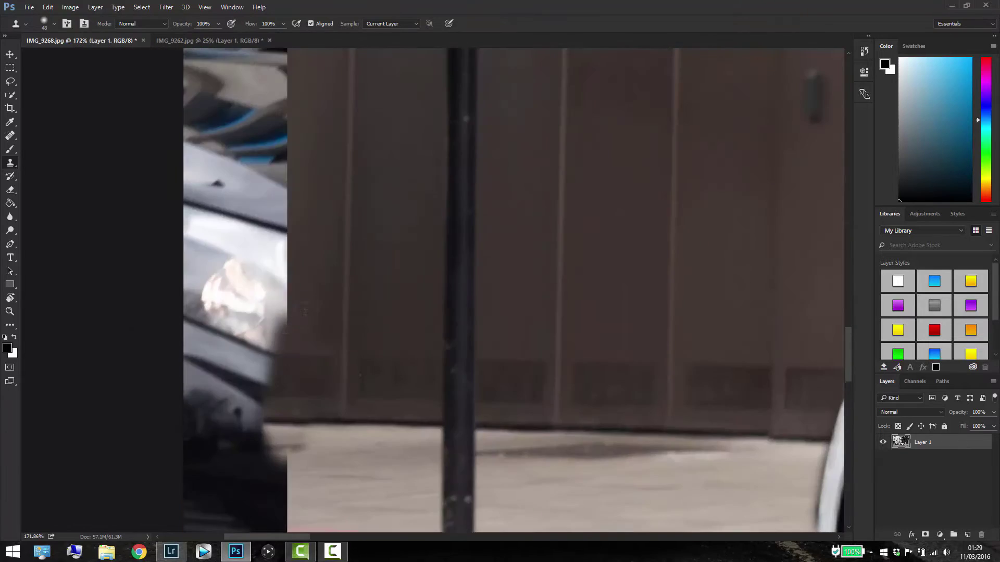
scroll(292, 183, up, 7)
right_click(395, 96)
click(453, 208)
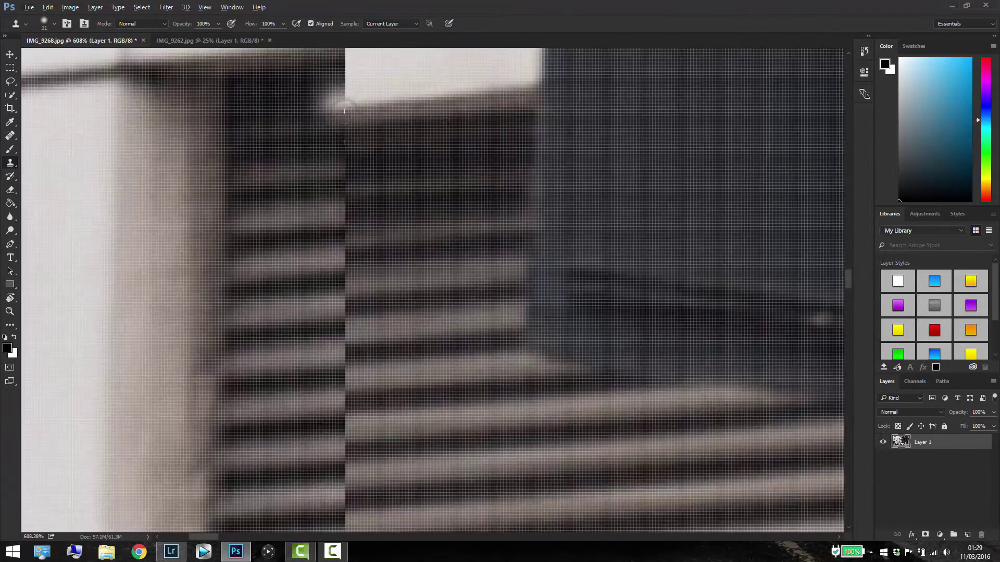
scroll(339, 207, up, 1)
scroll(334, 216, down, 2)
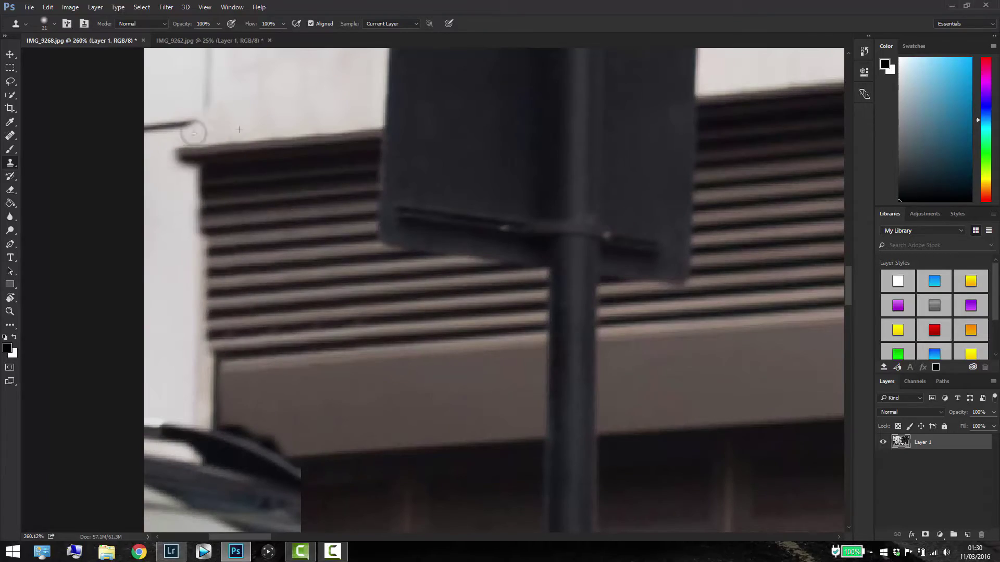
scroll(283, 285, down, 3)
scroll(284, 284, up, 4)
scroll(283, 284, up, 1)
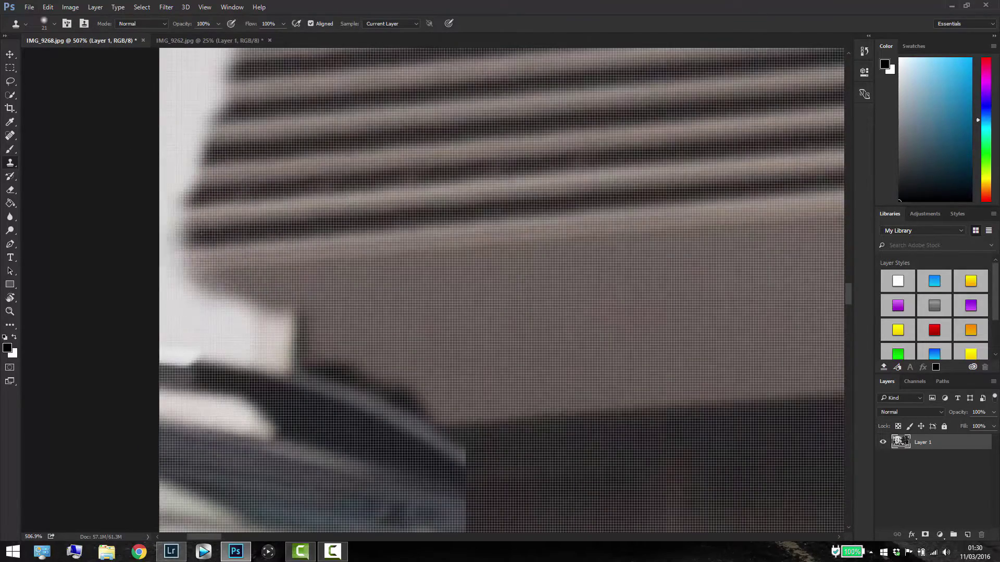
scroll(283, 284, down, 1)
scroll(237, 142, down, 2)
scroll(237, 142, down, 3)
scroll(312, 156, down, 2)
scroll(427, 131, up, 8)
Step: Clone the remaining left-side pavement clean, then zoom out to fit the image
right_click(426, 131)
scroll(633, 223, down, 1)
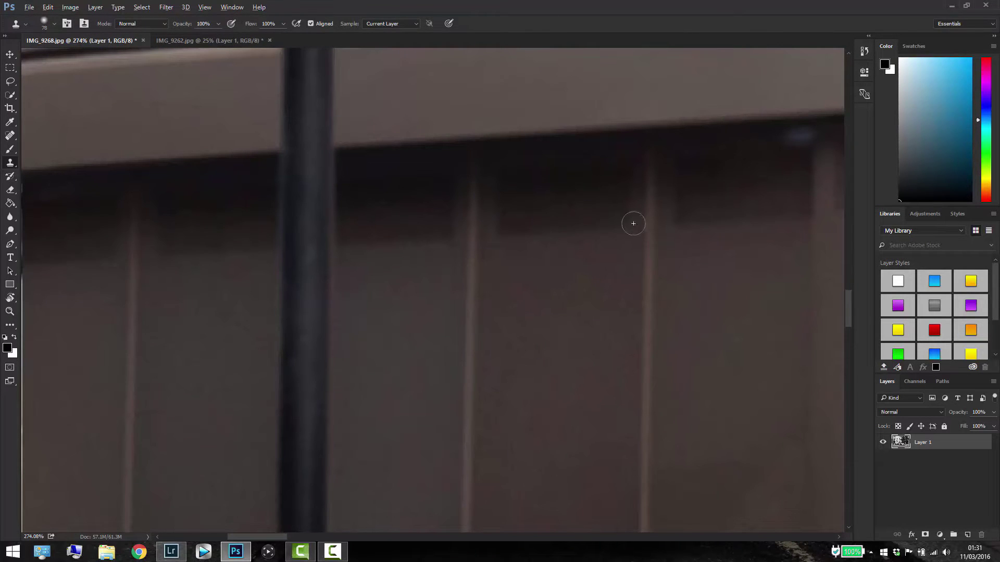
scroll(119, 257, down, 3)
scroll(157, 234, down, 3)
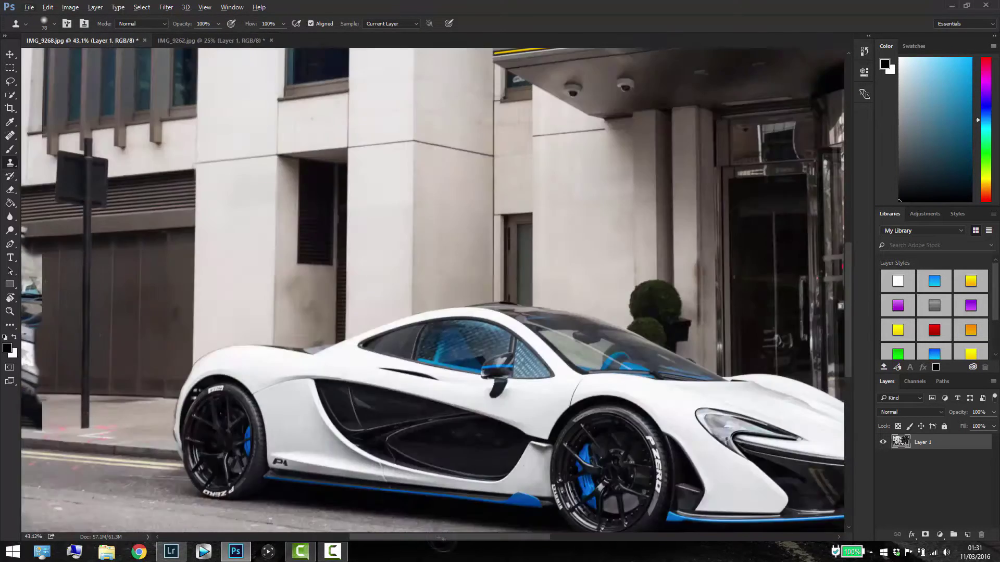
scroll(332, 205, up, 3)
scroll(207, 394, up, 1)
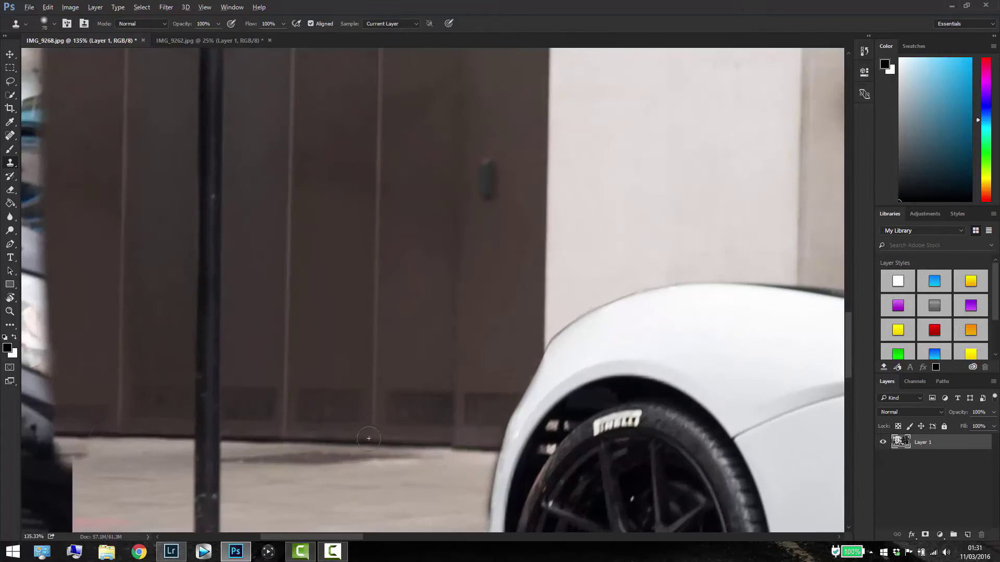
scroll(207, 394, up, 2)
scroll(219, 387, down, 2)
scroll(230, 382, down, 1)
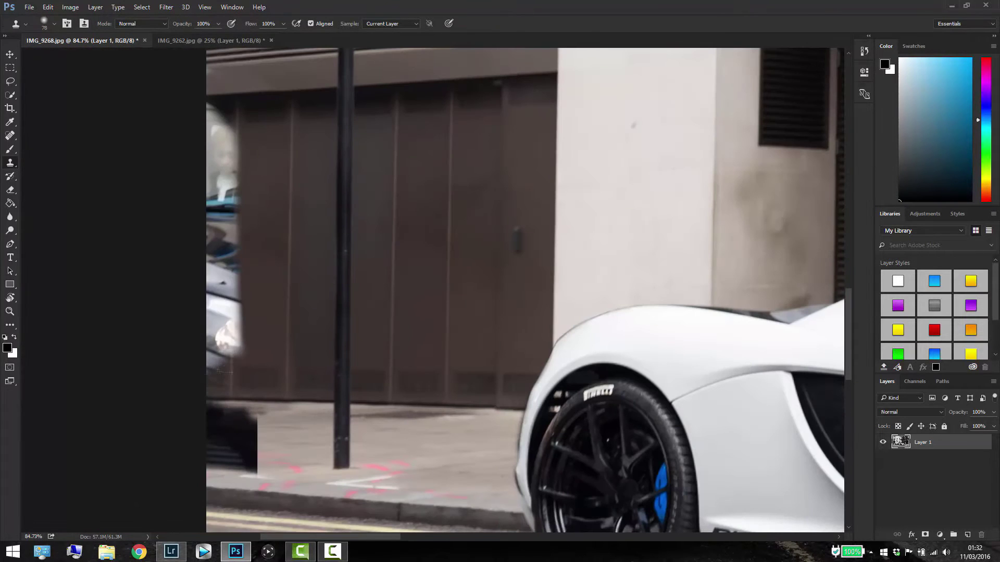
scroll(219, 364, up, 4)
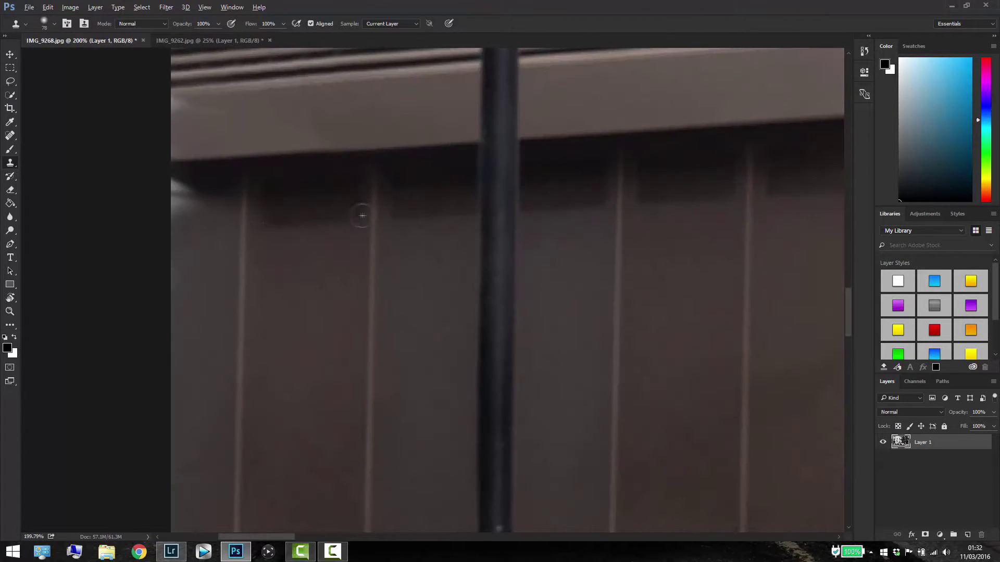
scroll(316, 124, up, 3)
scroll(264, 356, down, 3)
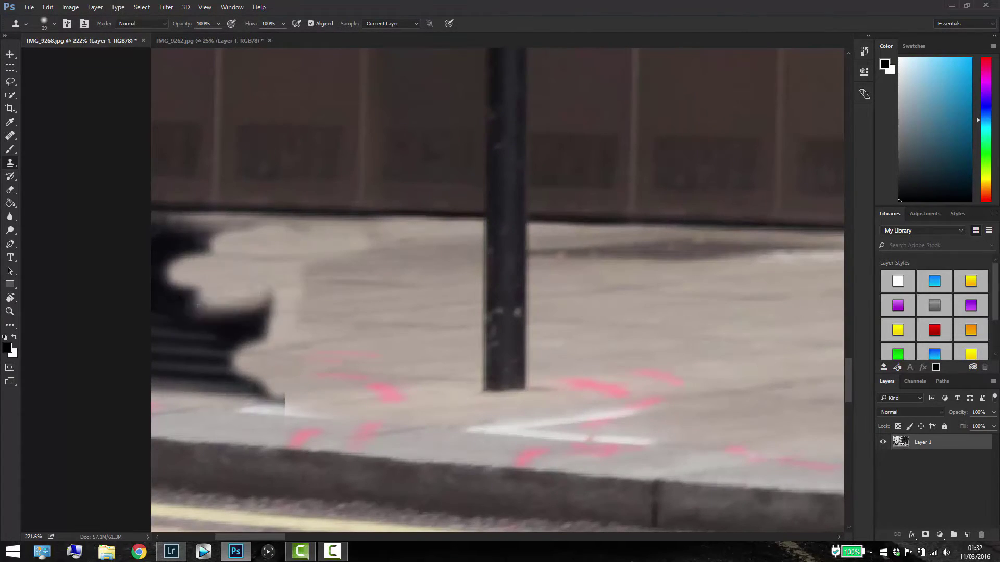
scroll(497, 291, down, 2)
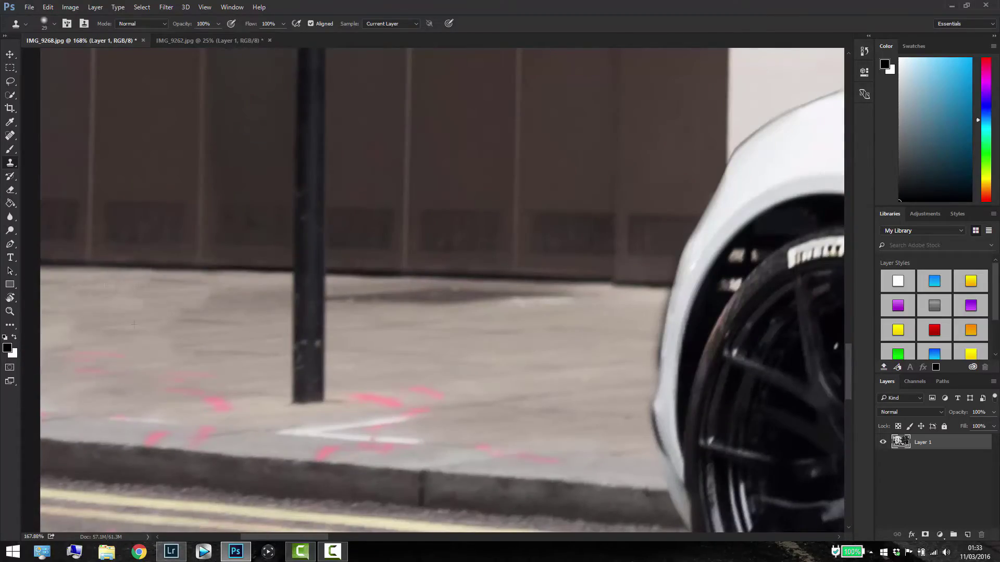
scroll(497, 291, down, 3)
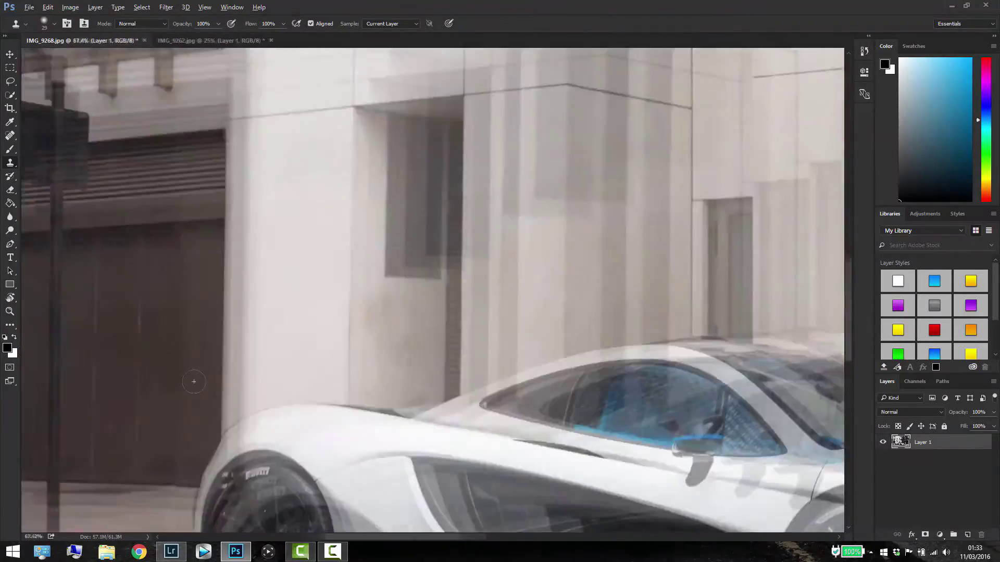
scroll(265, 136, down, 5)
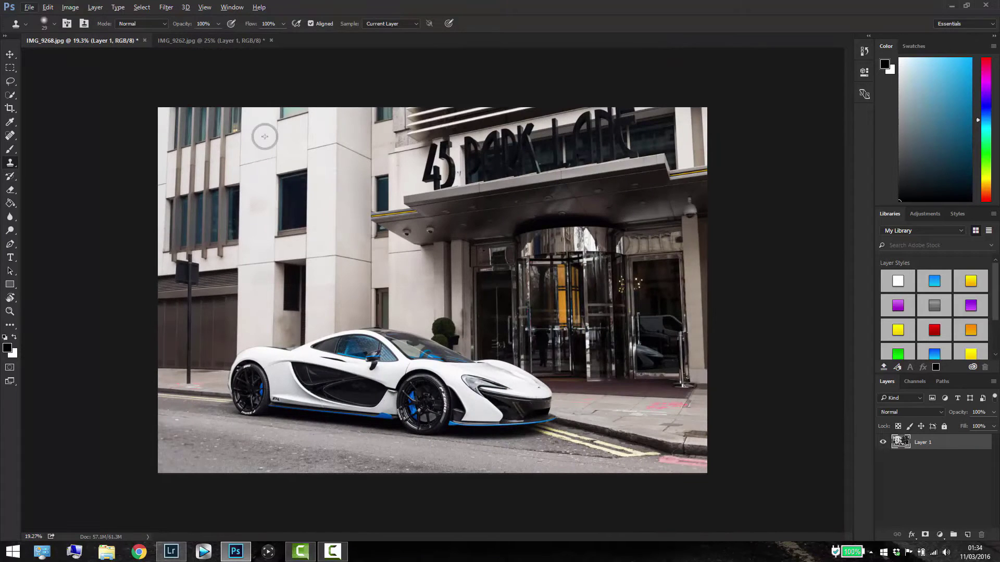
Step: Zoom in and clone over the tan stripe reflections on the dark lower front panel
scroll(521, 409, up, 8)
scroll(494, 207, up, 4)
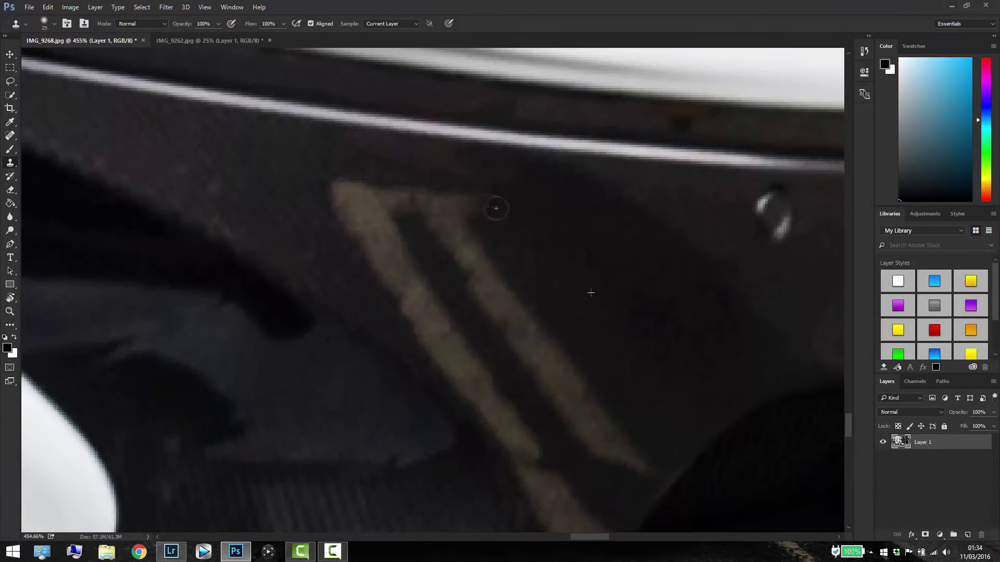
drag(484, 282, 640, 463)
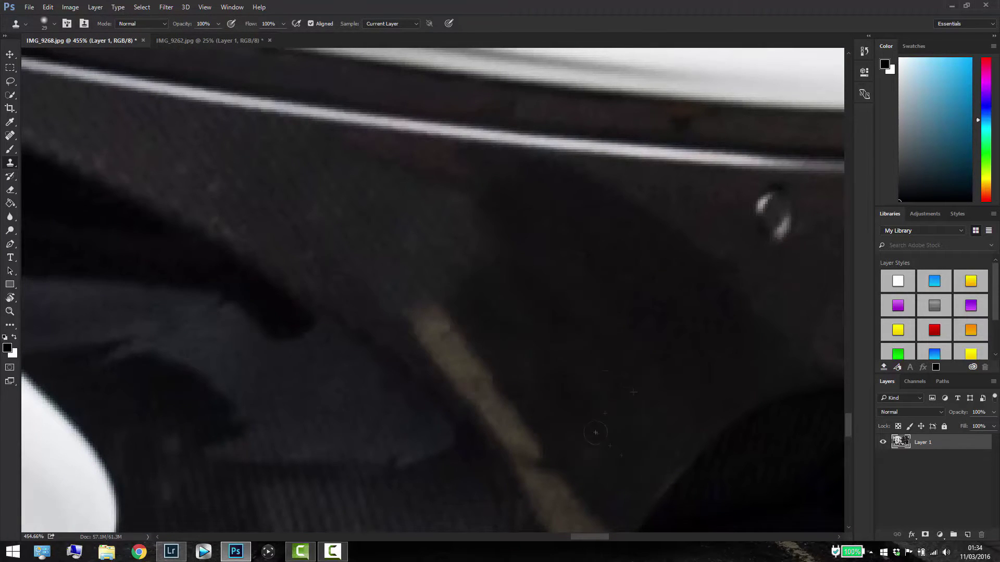
scroll(572, 312, down, 2)
drag(526, 395, 572, 272)
scroll(612, 313, down, 8)
scroll(545, 244, up, 10)
Step: With a 6 px clone brush, cover the bright speck by the wheel with dark texture
right_click(545, 243)
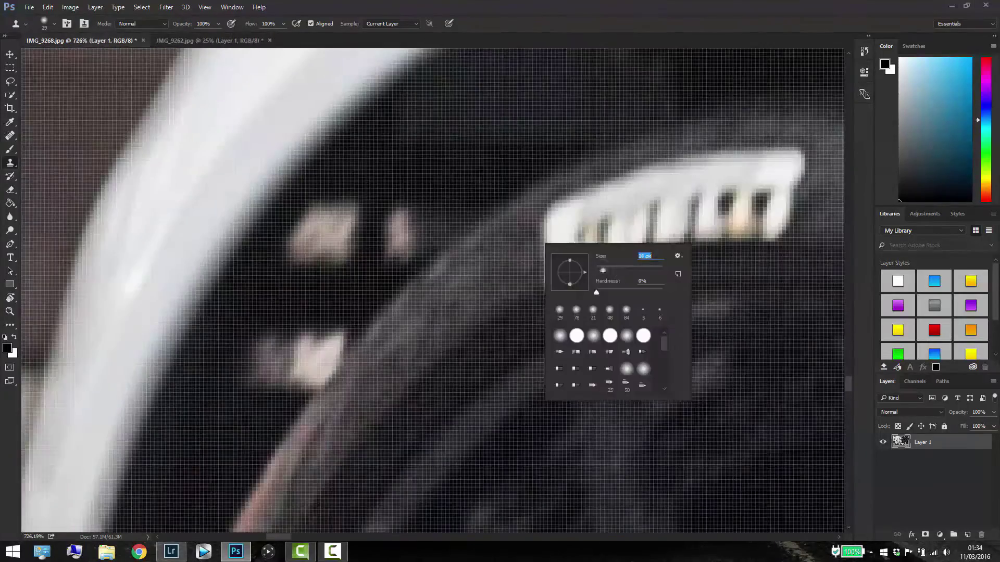
text(6)
key(Return)
drag(516, 135, 469, 187)
drag(562, 94, 521, 209)
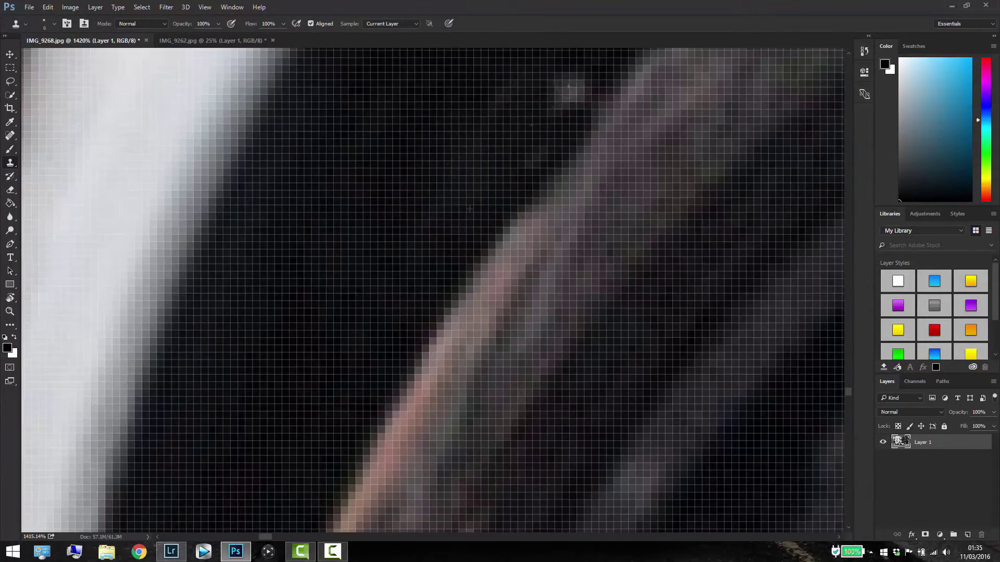
scroll(609, 140, up, 1)
scroll(609, 139, up, 4)
scroll(297, 411, down, 3)
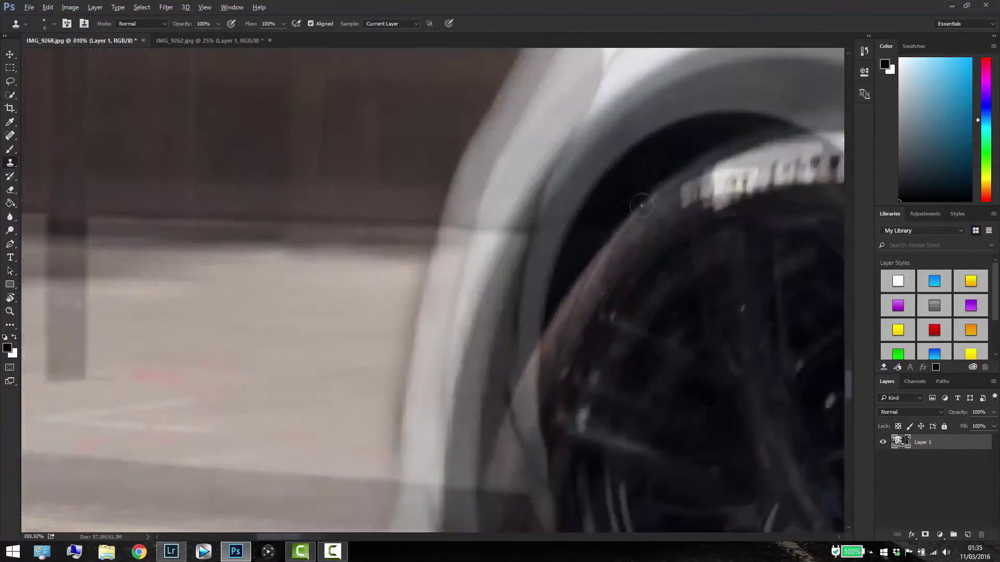
scroll(297, 411, down, 5)
scroll(296, 412, down, 5)
scroll(297, 411, down, 5)
scroll(458, 333, up, 3)
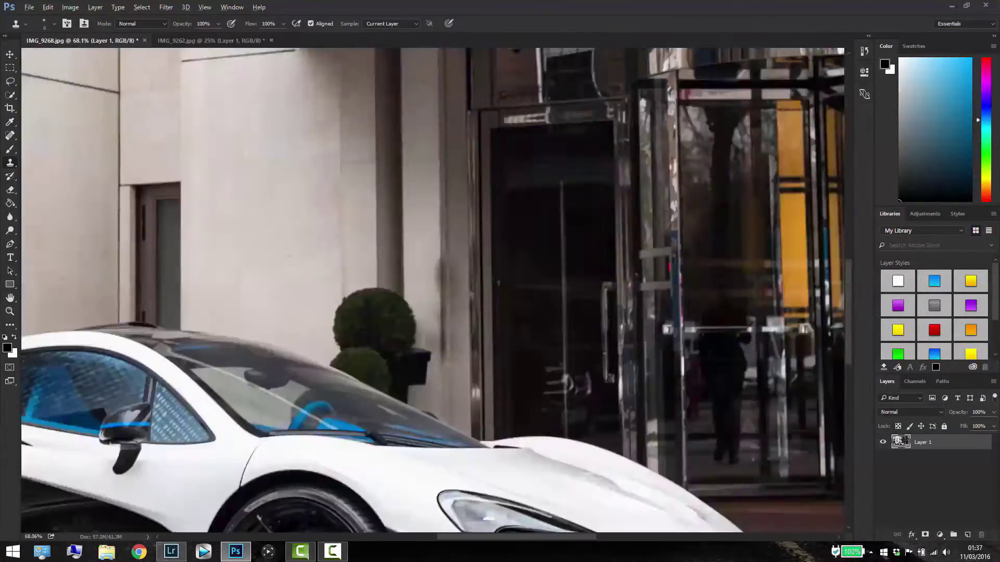
Step: Enlarge the clone brush and clone away the wall marks by the entrance
scroll(458, 334, up, 2)
scroll(453, 359, up, 2)
scroll(445, 385, up, 1)
scroll(443, 385, down, 2)
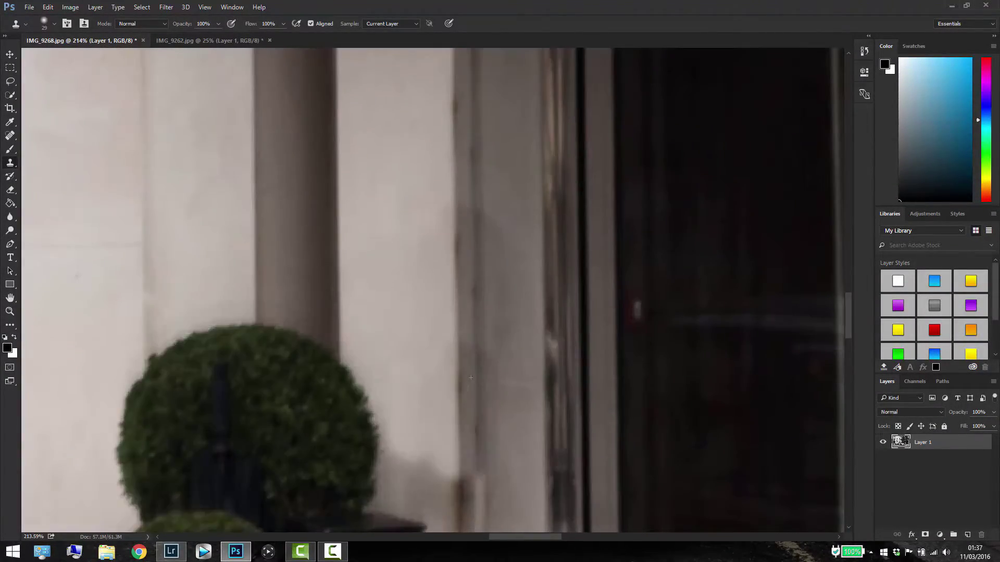
scroll(443, 385, down, 2)
scroll(443, 385, up, 4)
scroll(443, 384, up, 2)
scroll(292, 395, down, 5)
right_click(260, 359)
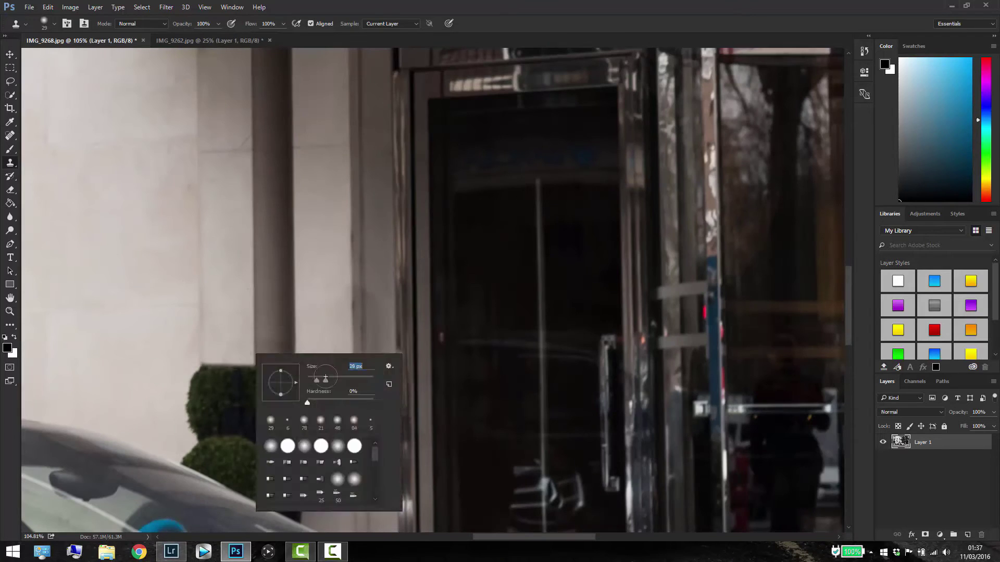
scroll(344, 355, down, 3)
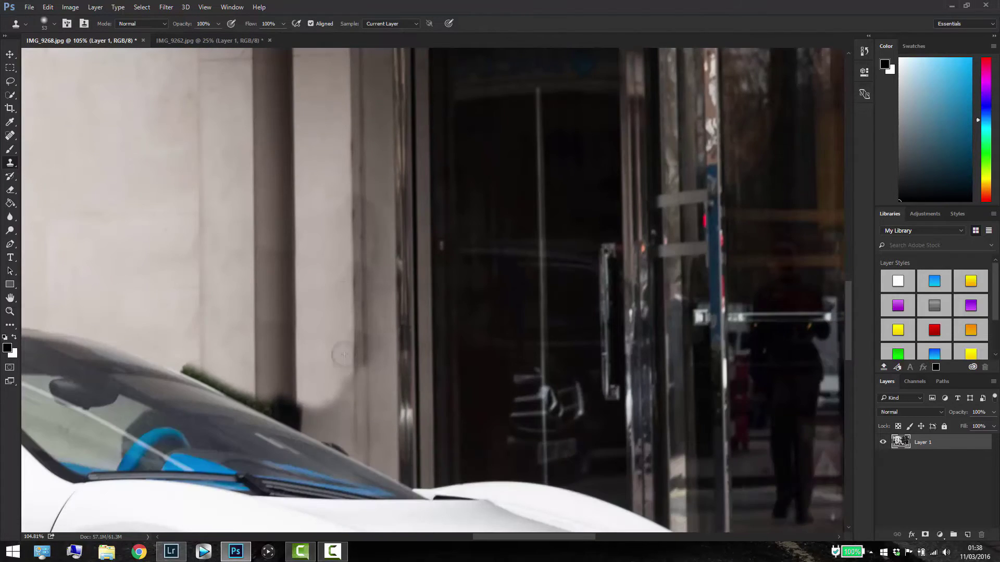
scroll(263, 306, up, 4)
Step: Shrink the clone brush to size 14, then smaller for fine edge work
right_click(263, 307)
double_click(307, 409)
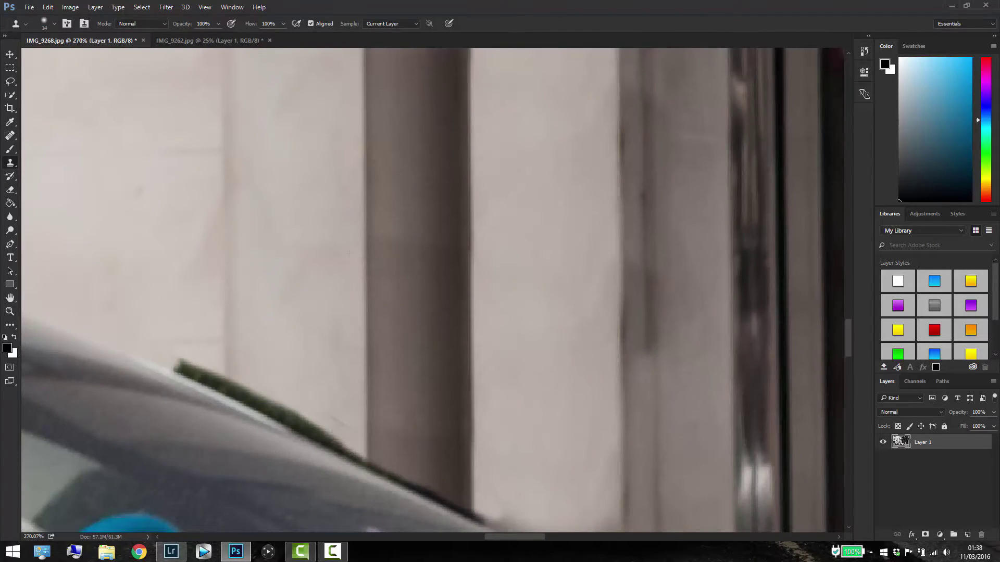
scroll(196, 453, up, 3)
scroll(172, 263, up, 2)
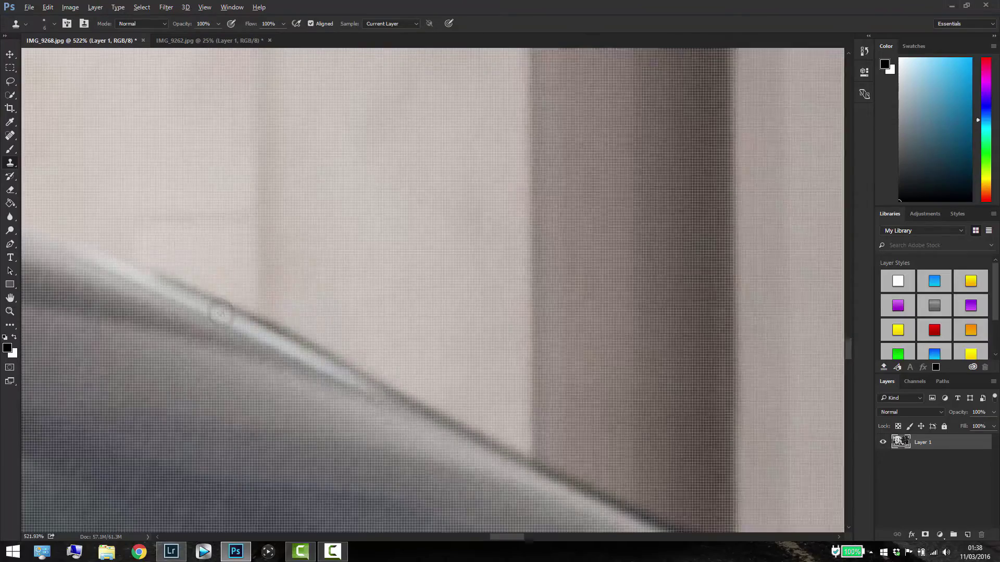
scroll(157, 271, up, 1)
scroll(128, 285, up, 1)
key(bracketleft)
key(bracketleft)
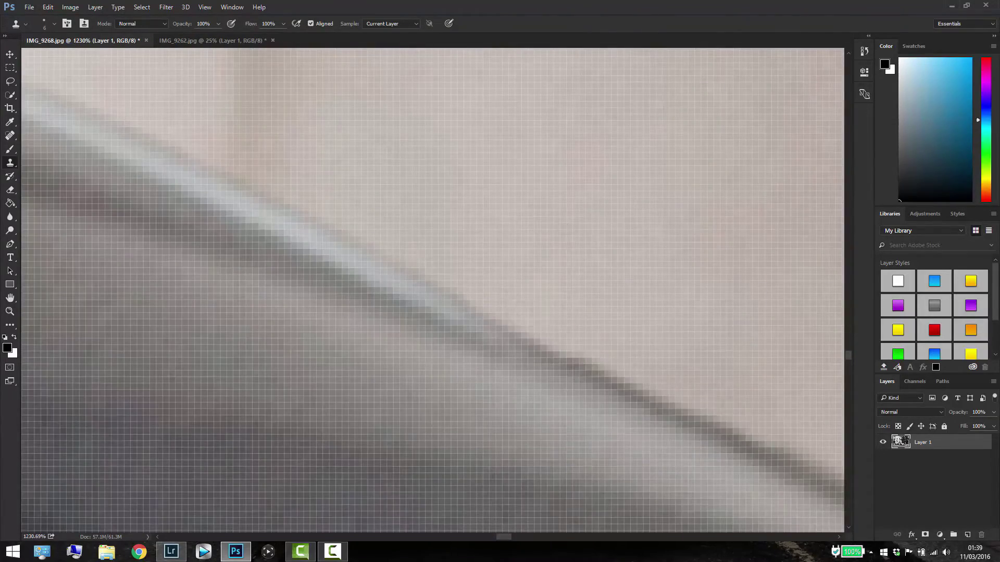
Step: Set the brush to size 15 and clone out the bush above the car's roof line
scroll(555, 277, down, 5)
scroll(516, 520, down, 3)
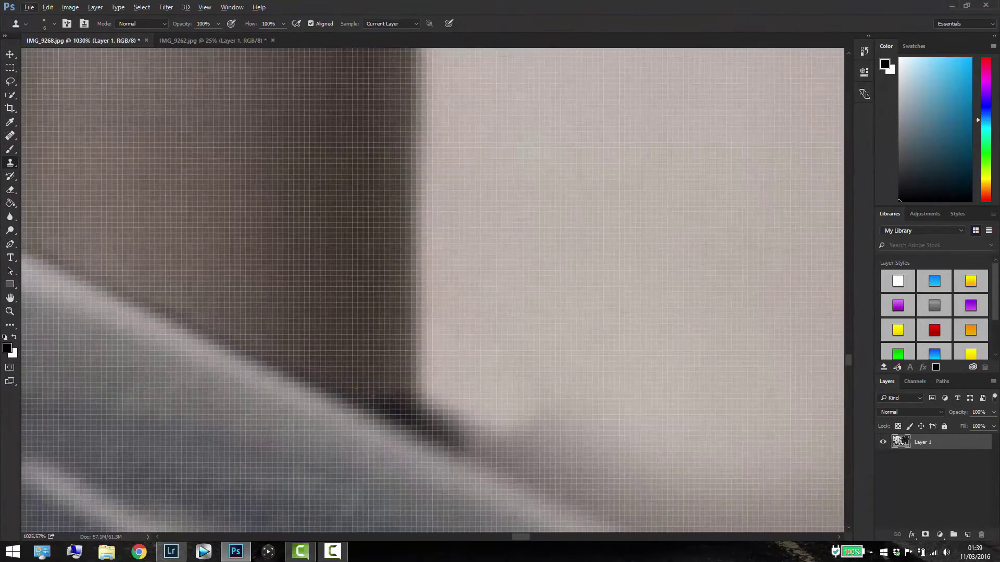
scroll(446, 364, up, 1)
right_click(417, 277)
key(Return)
scroll(671, 292, down, 3)
scroll(672, 292, up, 2)
scroll(671, 292, up, 1)
scroll(500, 323, down, 2)
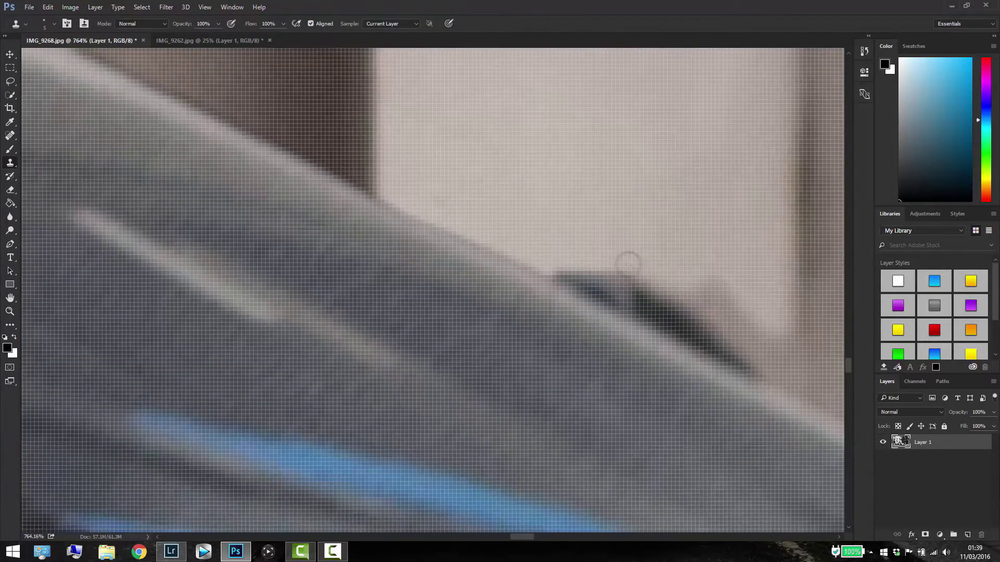
scroll(634, 331, down, 5)
scroll(634, 330, down, 8)
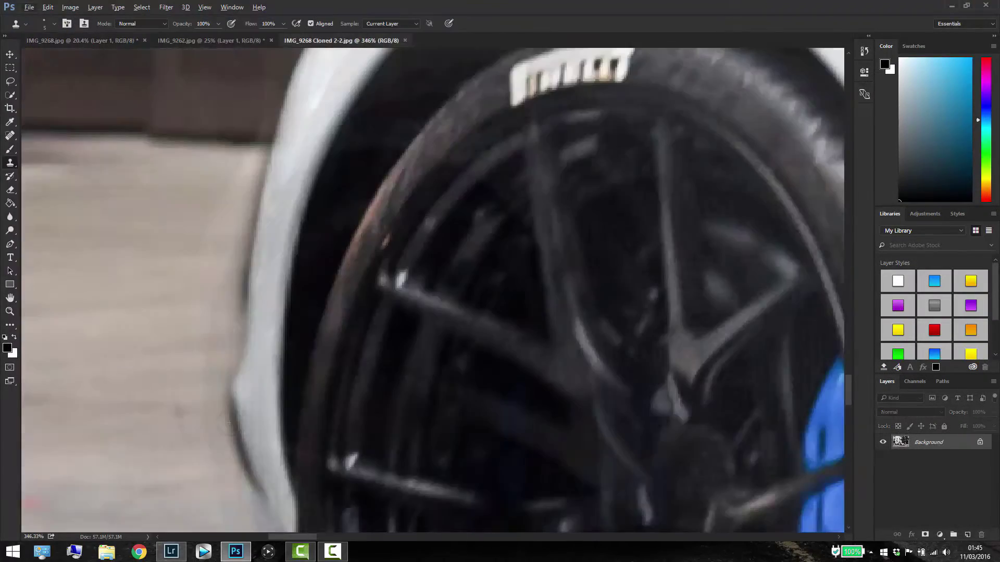
Step: Clone away the specks along the white body edge beside the front wheel
scroll(137, 225, up, 2)
scroll(137, 225, up, 1)
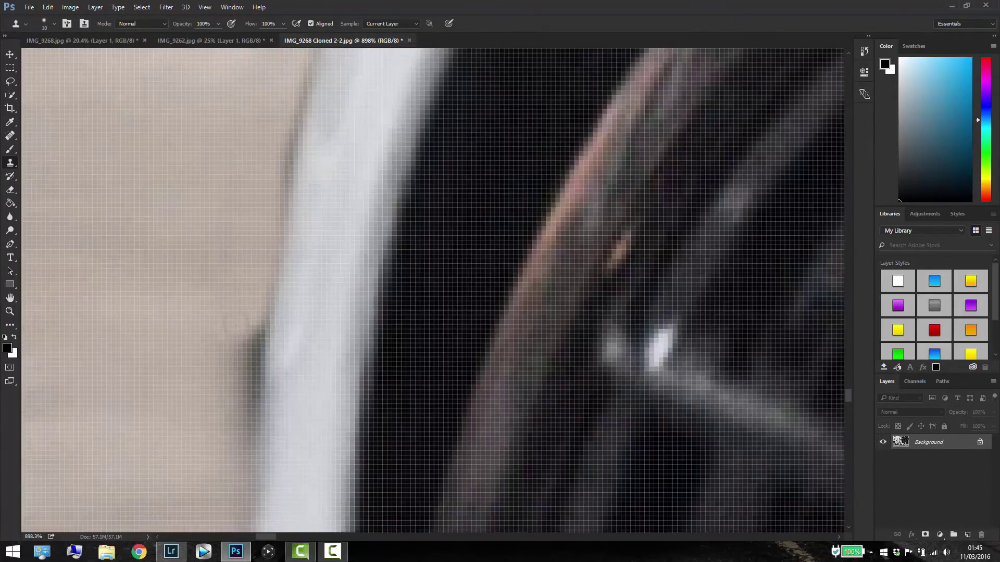
scroll(432, 292, down, 3)
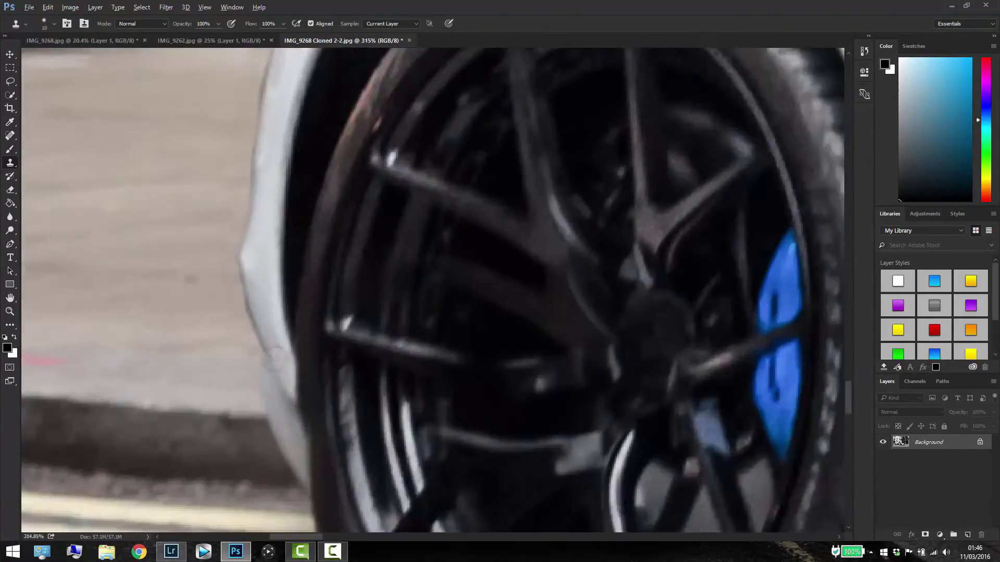
scroll(432, 292, up, 3)
scroll(219, 212, up, 1)
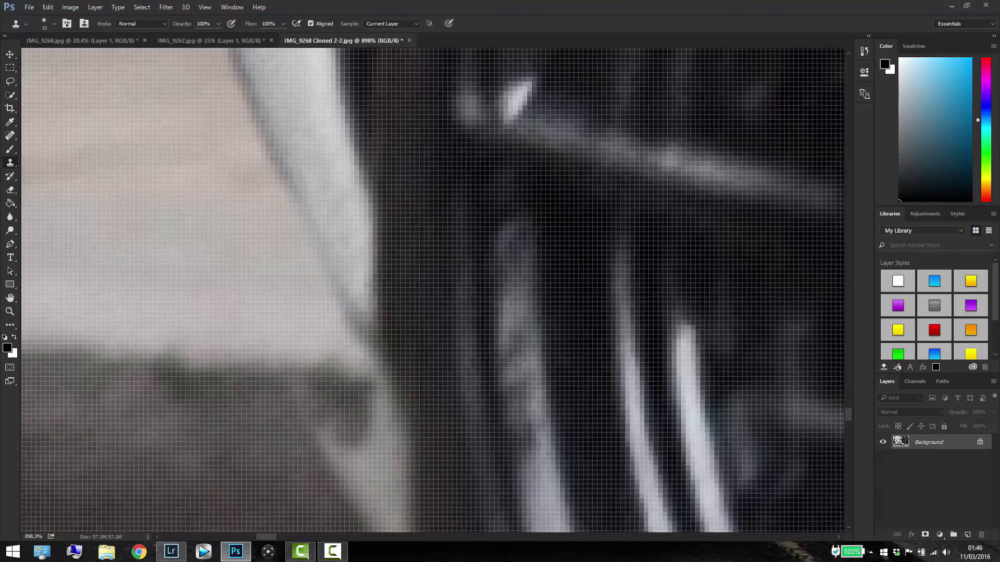
scroll(359, 386, down, 3)
scroll(432, 292, down, 1)
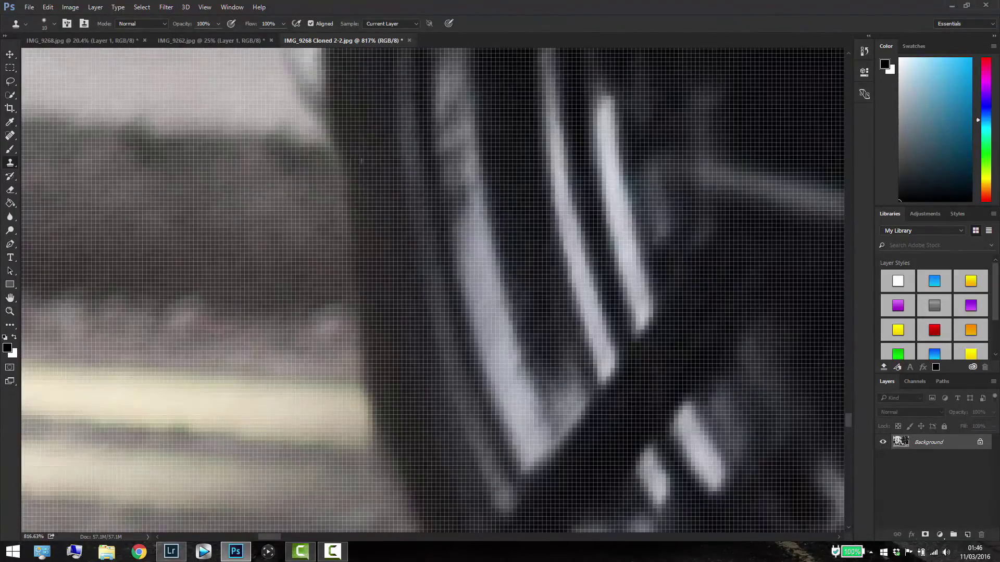
scroll(351, 175, down, 3)
scroll(352, 175, up, 3)
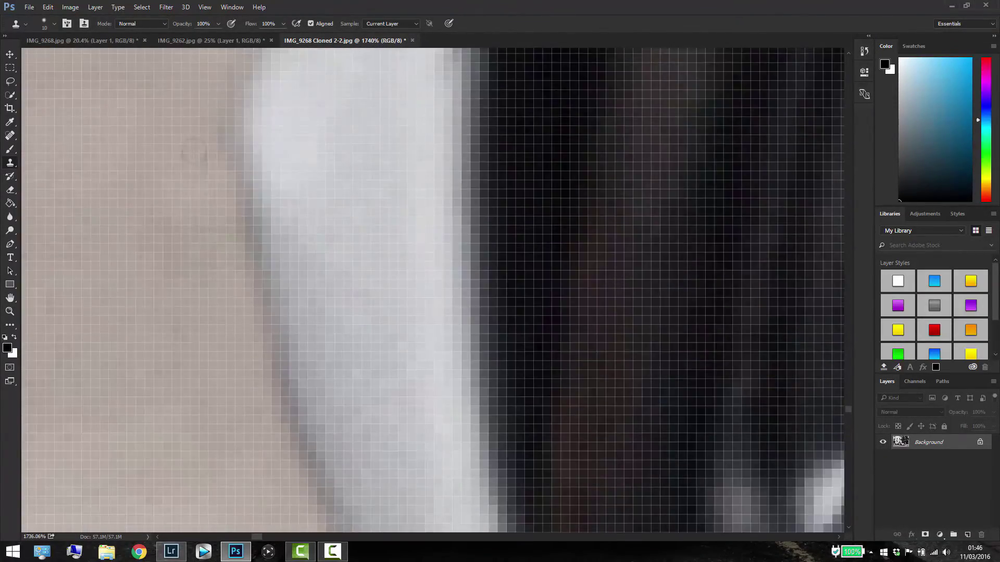
scroll(407, 156, up, 3)
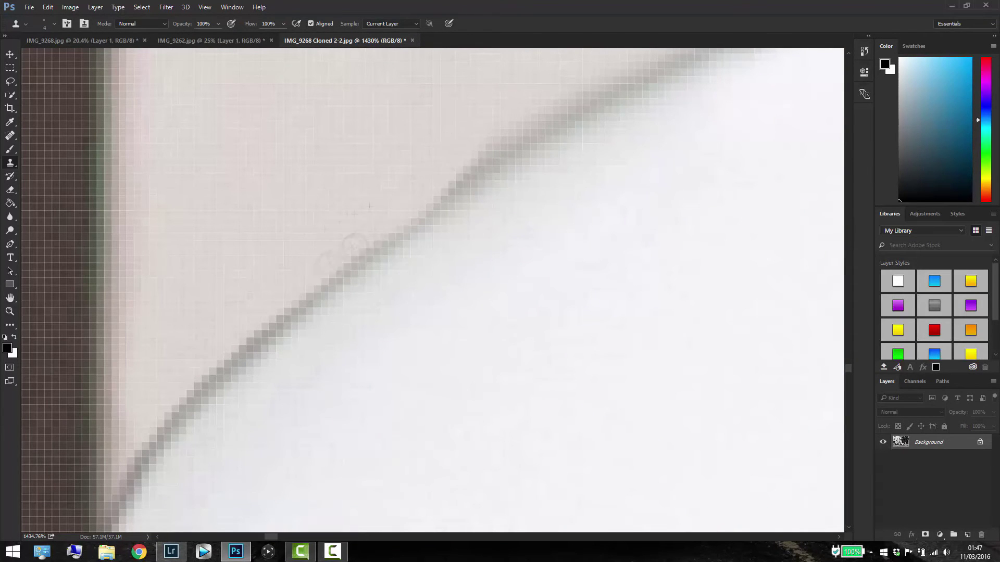
drag(444, 181, 227, 276)
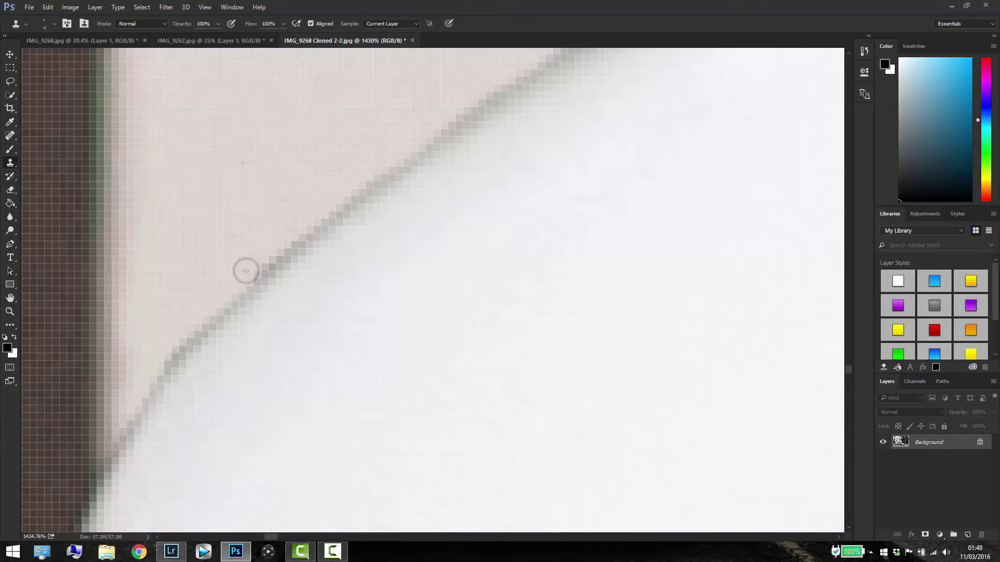
scroll(537, 156, down, 3)
scroll(172, 391, up, 3)
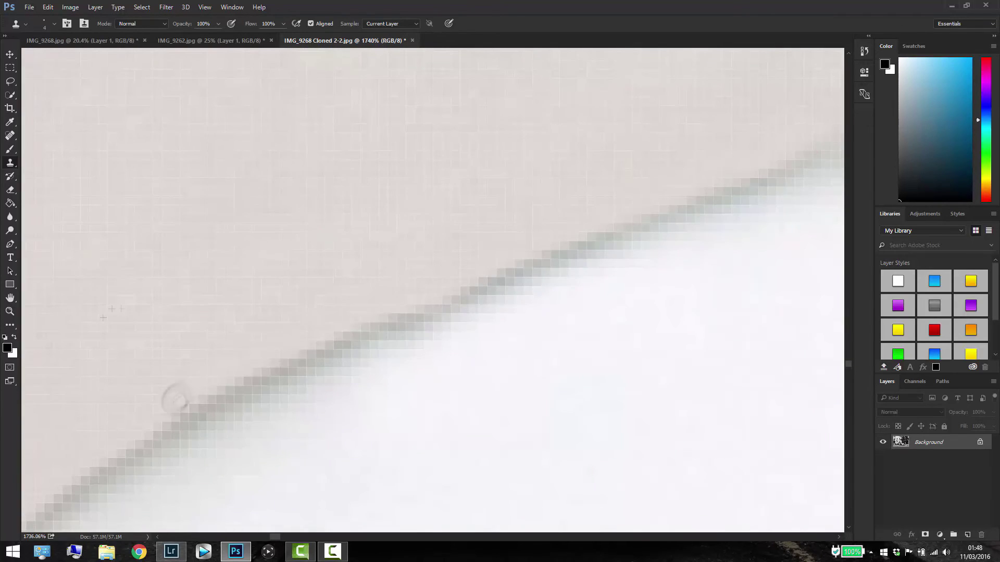
scroll(179, 397, down, 10)
Step: Save a copy of the image as IMG_9268 Cloned Final
key(ctrl+shift+s)
text(Final)
key(Return)
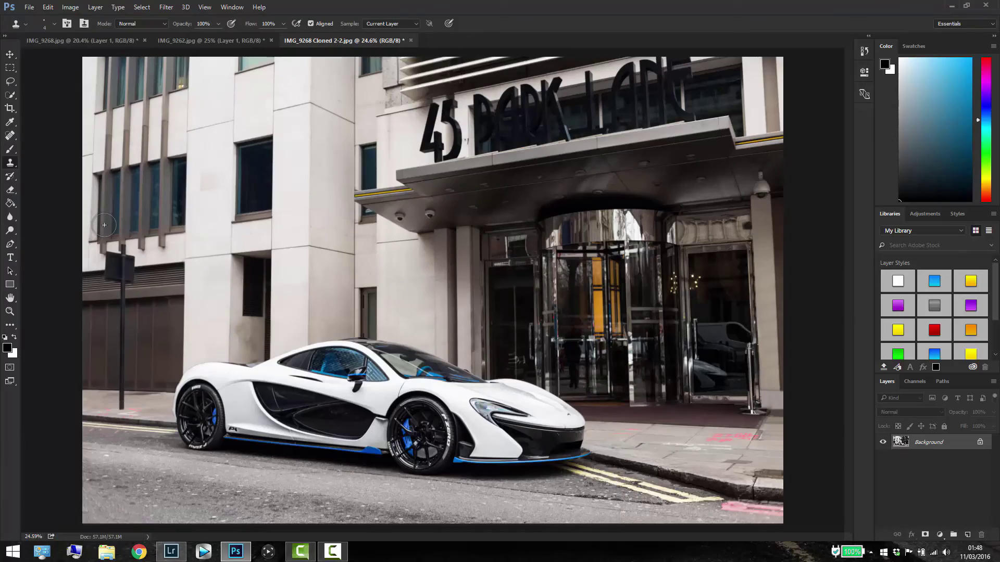